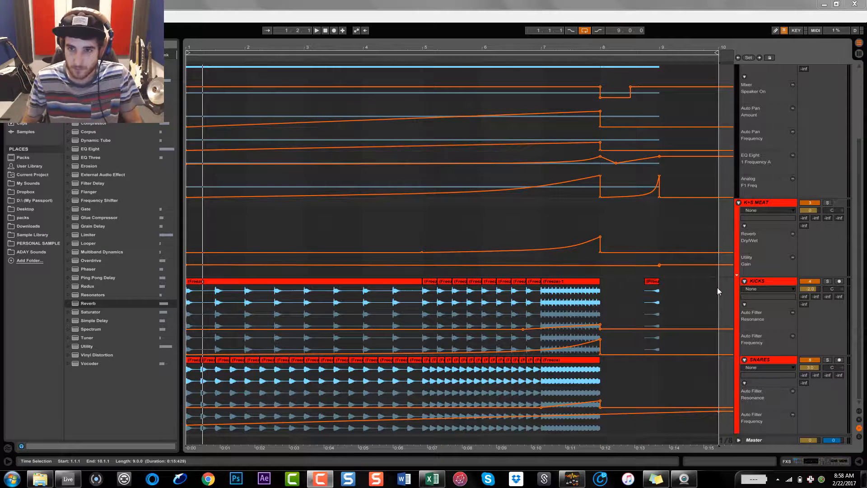
Step: Fold the K+S MEAT and FXS groups and play the arrangement
scroll(558, 226, up, 4)
scroll(540, 188, down, 2)
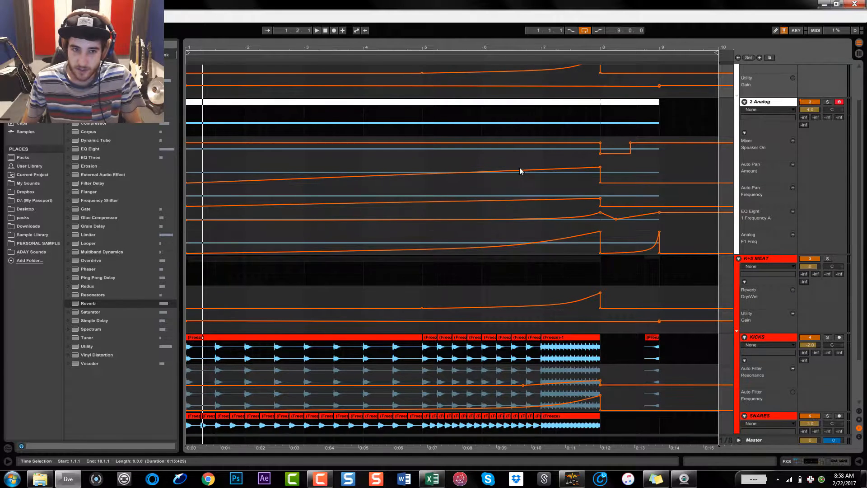
scroll(457, 244, down, 2)
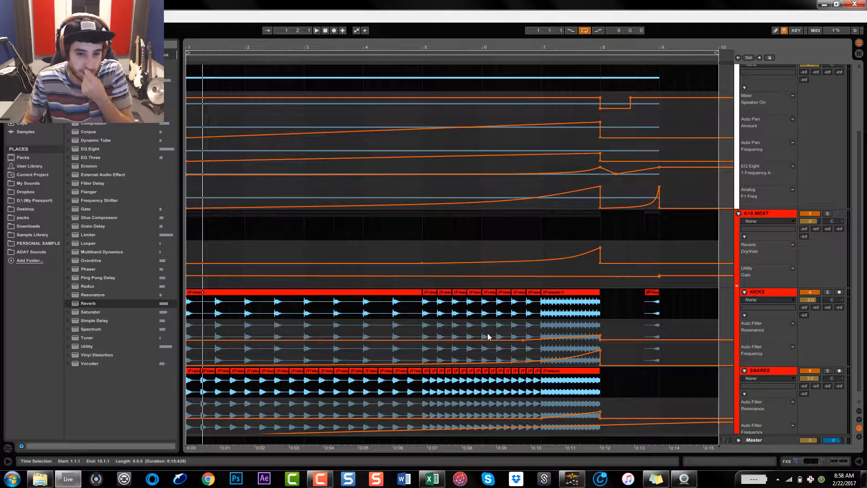
click(266, 307)
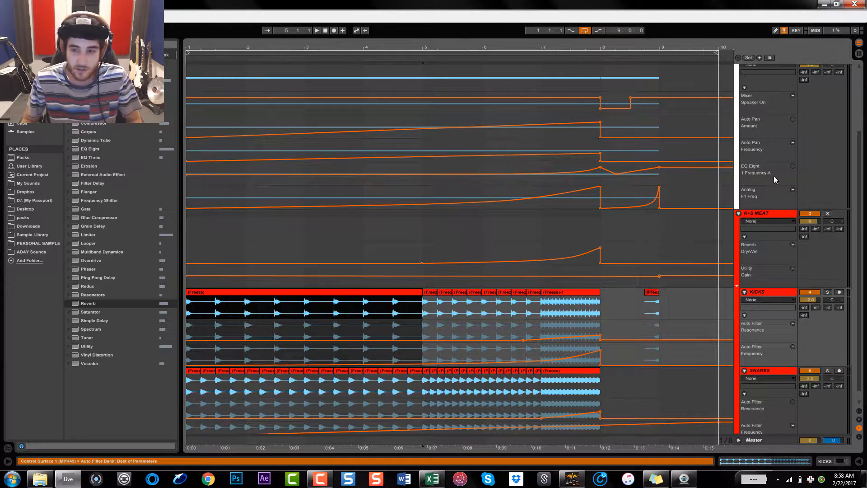
click(739, 213)
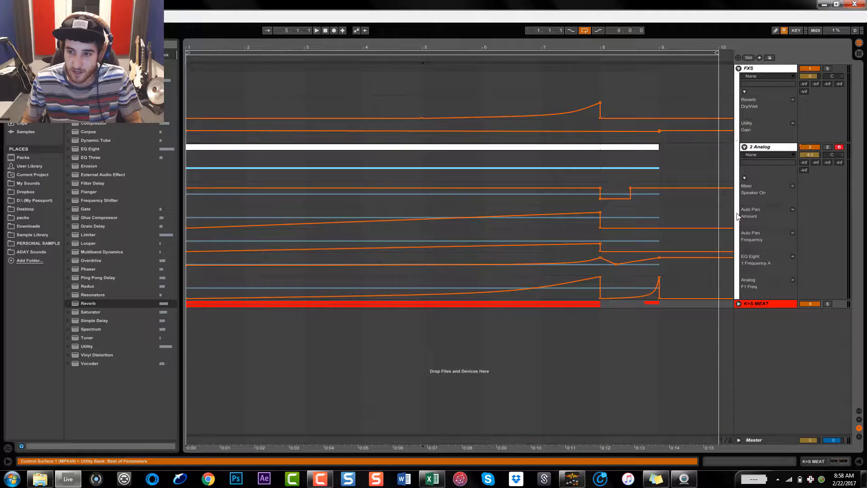
click(739, 68)
key(space)
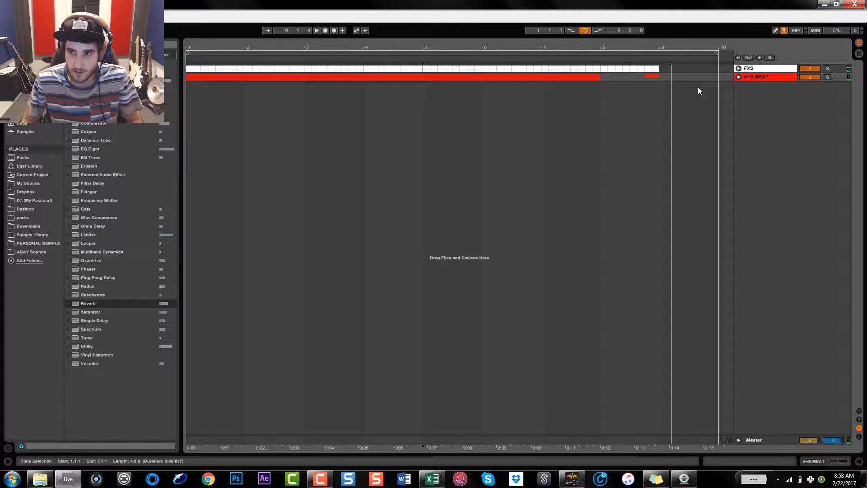
Step: Unfold the K+S MEAT and FXS groups and inspect the oscillator 1 and amp 1 settings of the 2 Analog track's synth
click(738, 77)
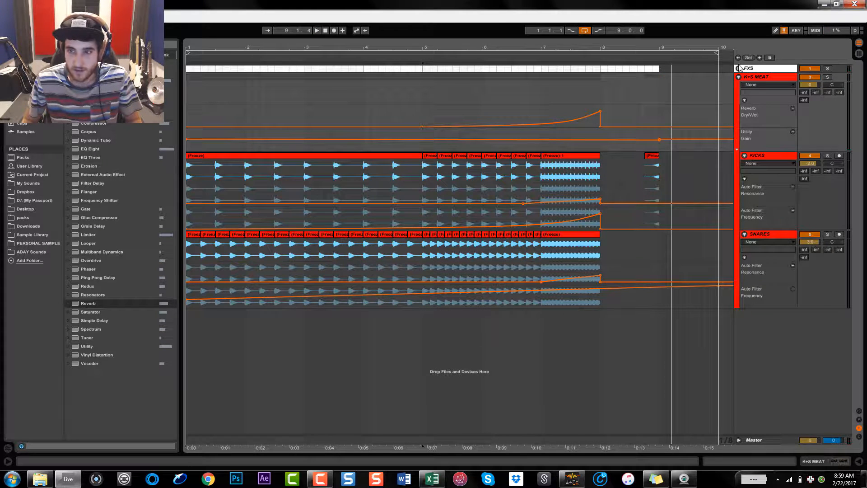
click(738, 68)
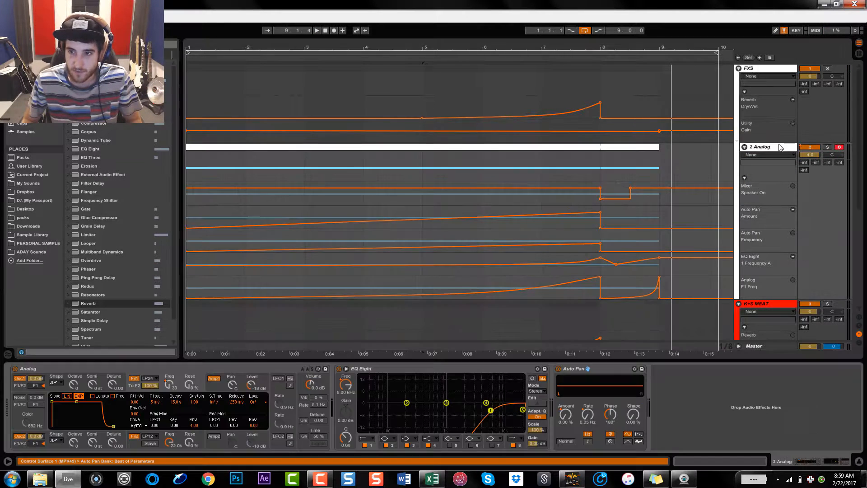
double_click(571, 165)
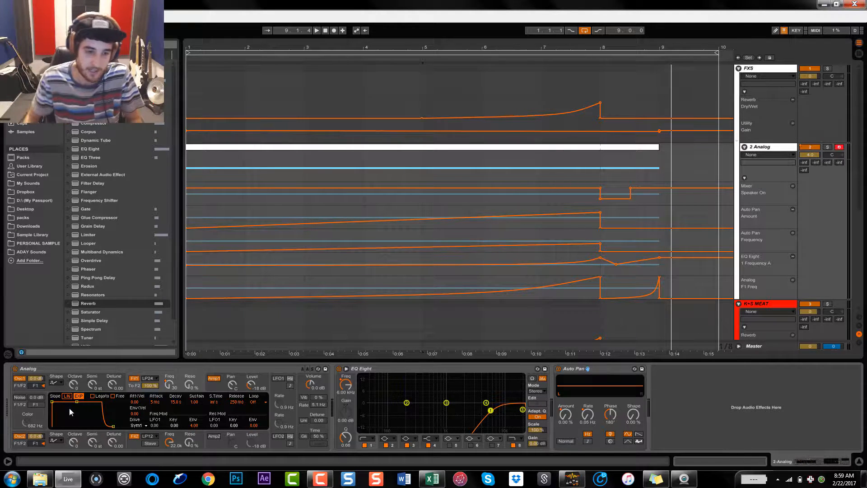
click(119, 383)
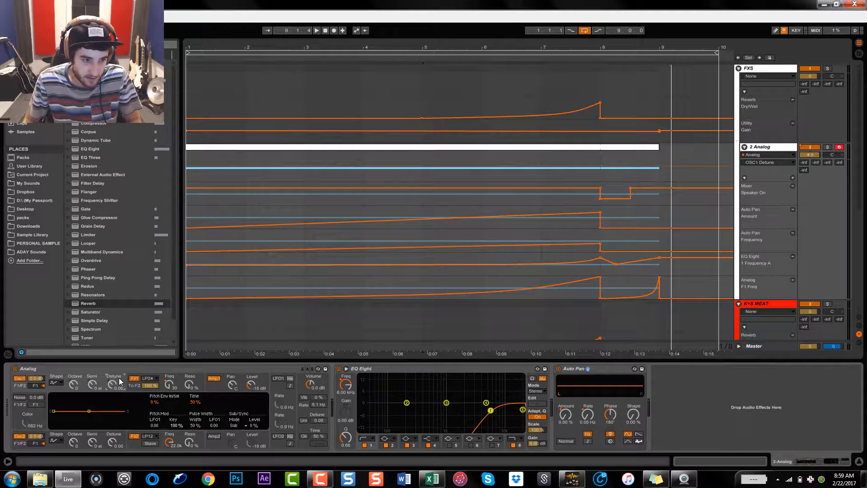
click(215, 384)
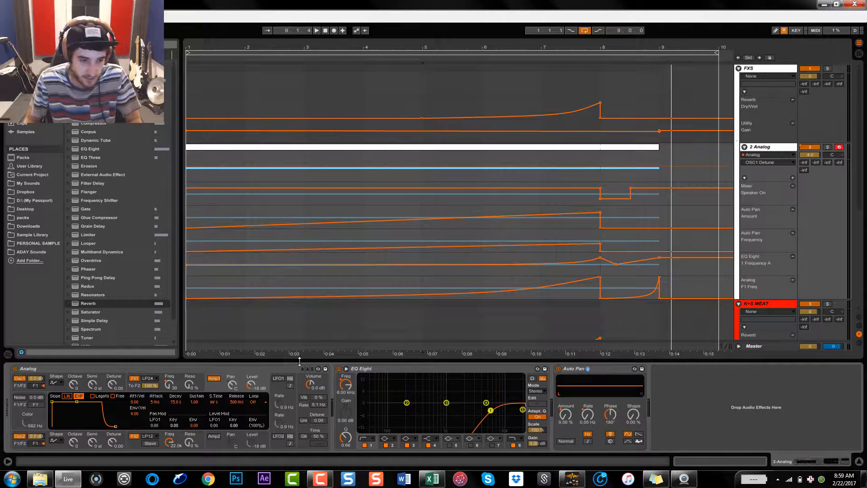
Step: Show Analog's F1 Freq automation and examine its curve from bar 1 to bar 9
click(169, 384)
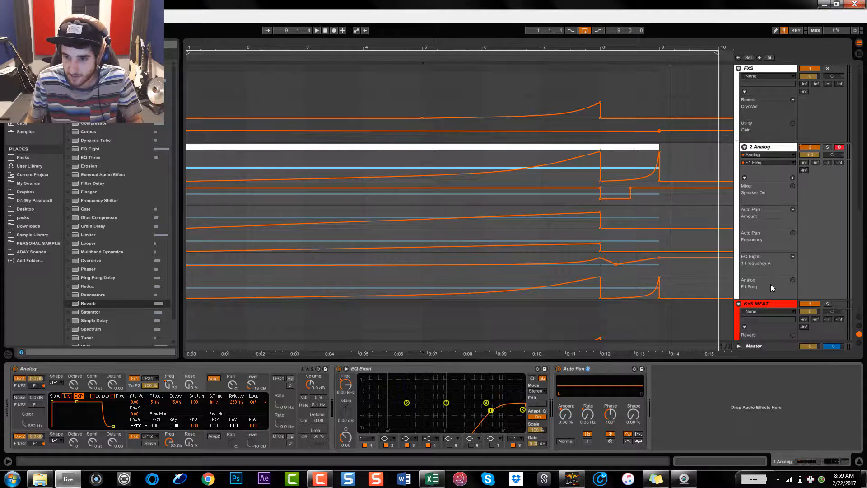
drag(557, 293, 622, 293)
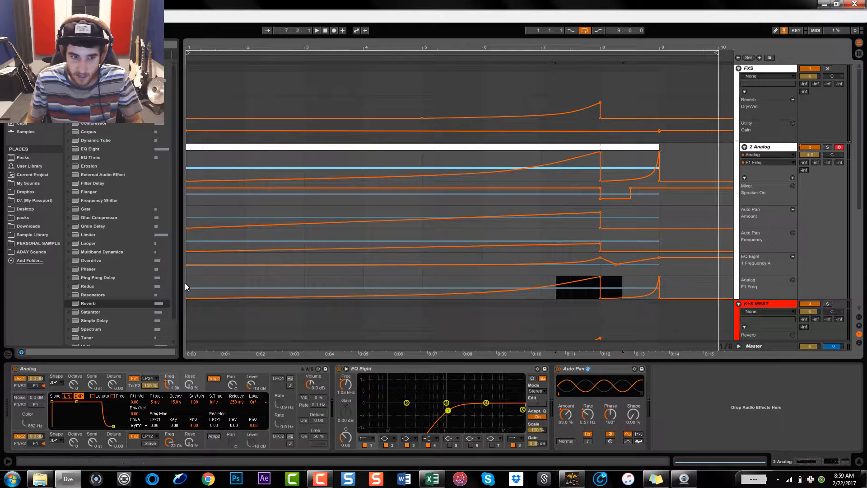
drag(187, 287, 400, 290)
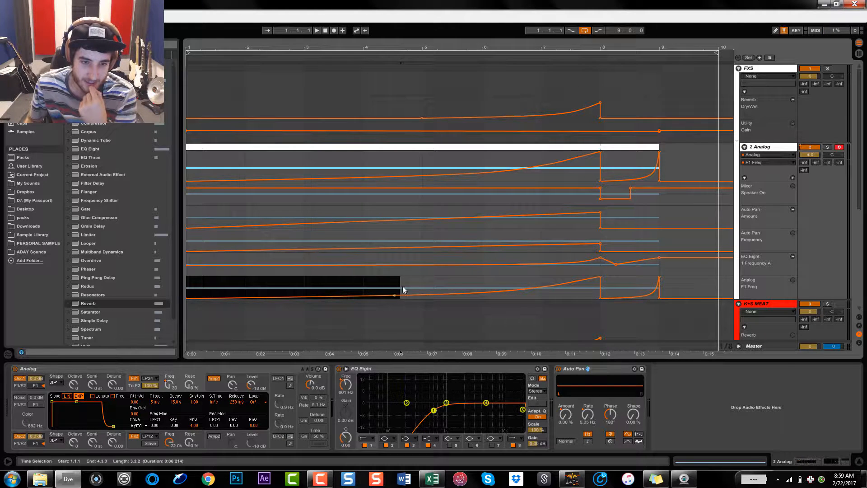
drag(190, 284, 664, 290)
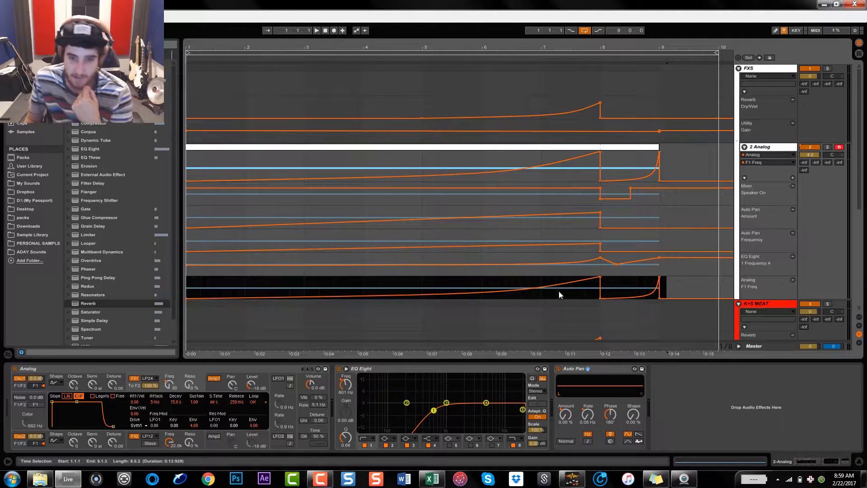
click(430, 280)
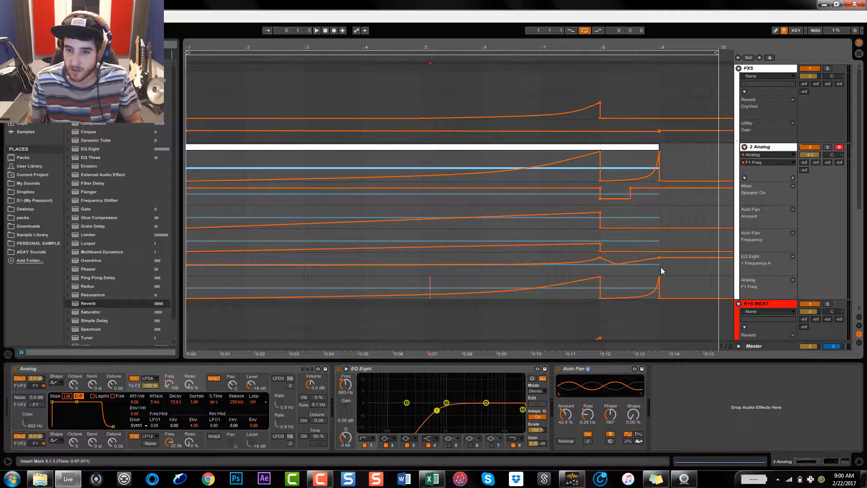
Step: Show EQ Eight's 1 Frequency A automation and examine its curve across the build-up
click(351, 388)
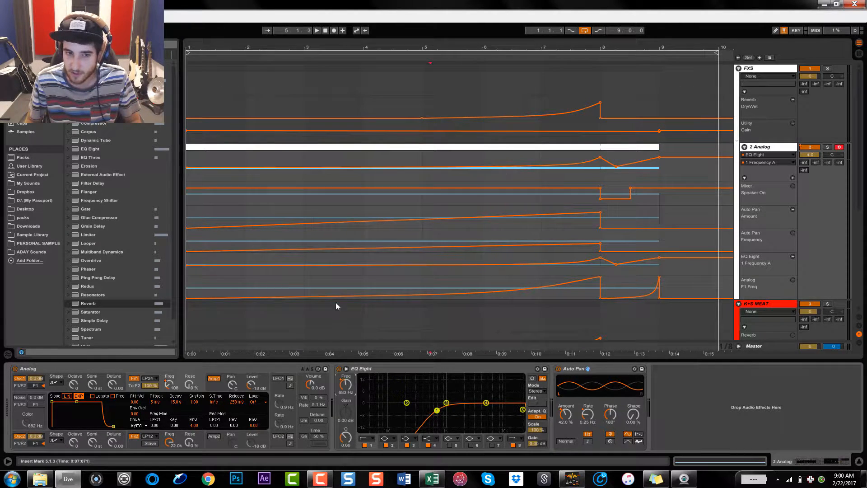
click(189, 275)
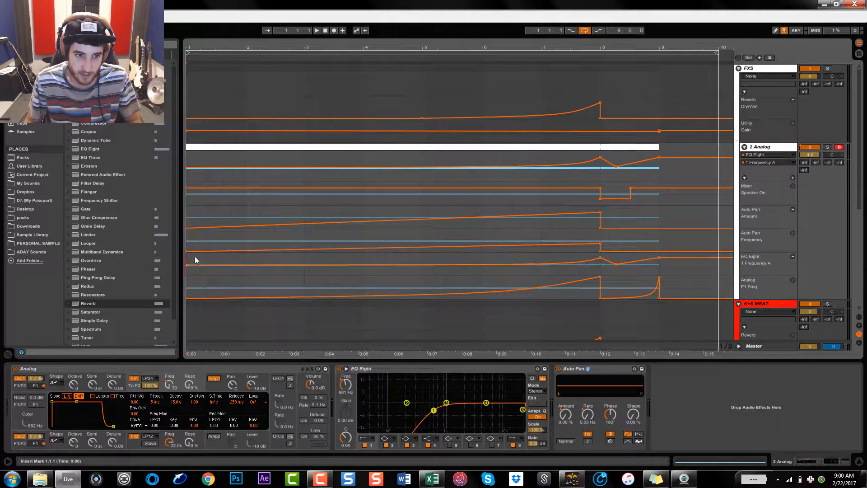
drag(189, 260, 652, 262)
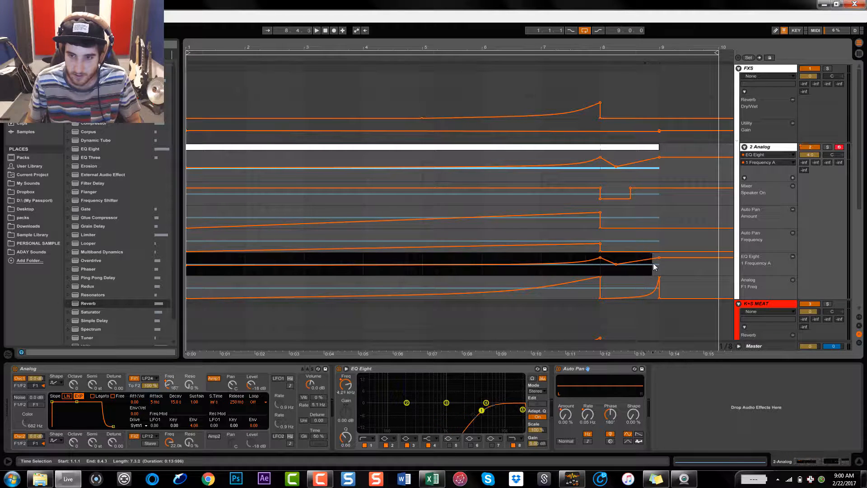
click(192, 273)
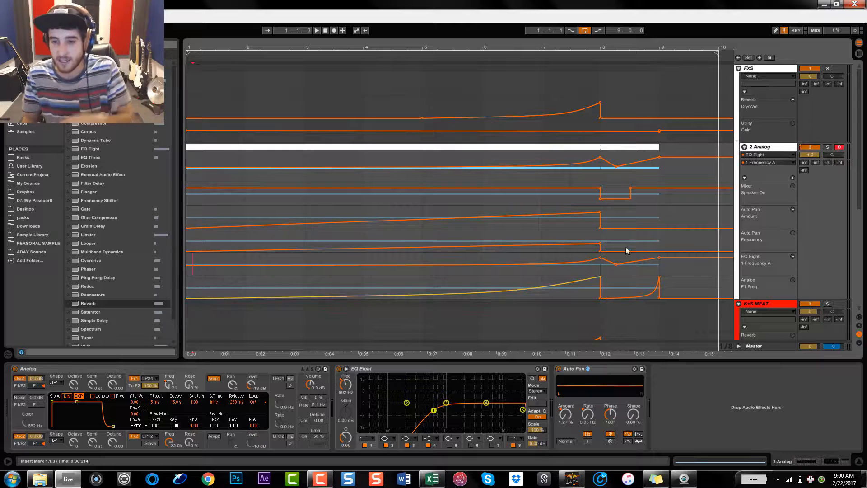
Step: Bend the final rise of the EQ Eight 1 Frequency A automation into a curve up to bar 9 and play from bar 8
mouse_move(601, 261)
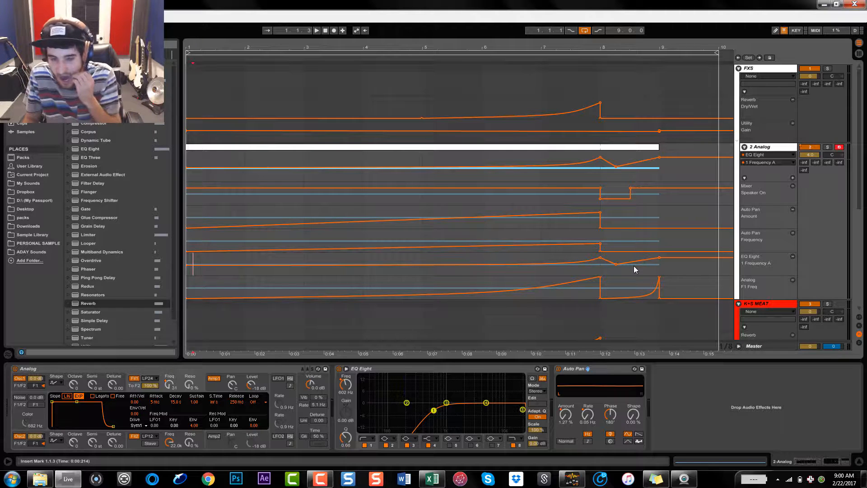
mouse_move(629, 269)
mouse_down()
mouse_move(657, 274)
mouse_move(641, 269)
mouse_up()
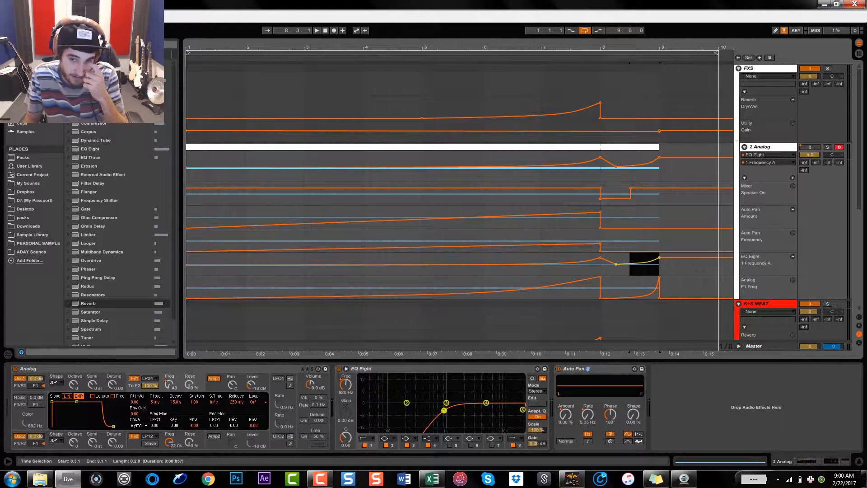
click(600, 267)
key(space)
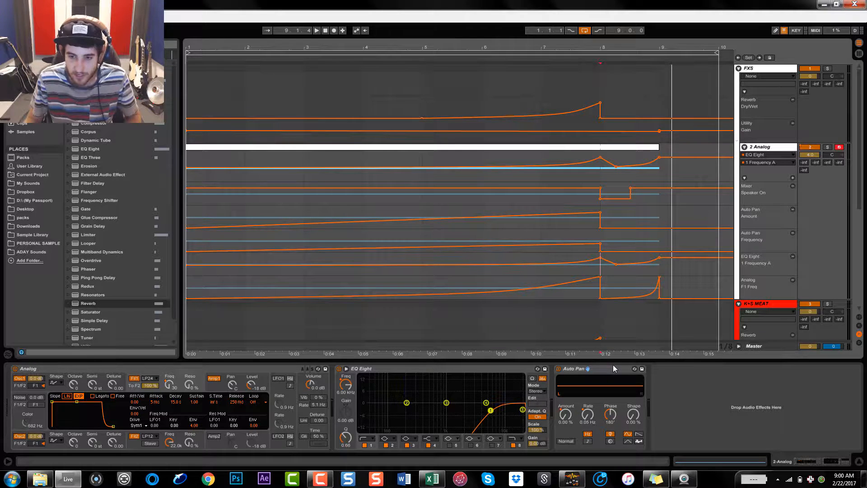
Step: Show the Auto Pan Amount and Frequency automation and examine the Amount ramp across the build-up
click(567, 422)
click(588, 415)
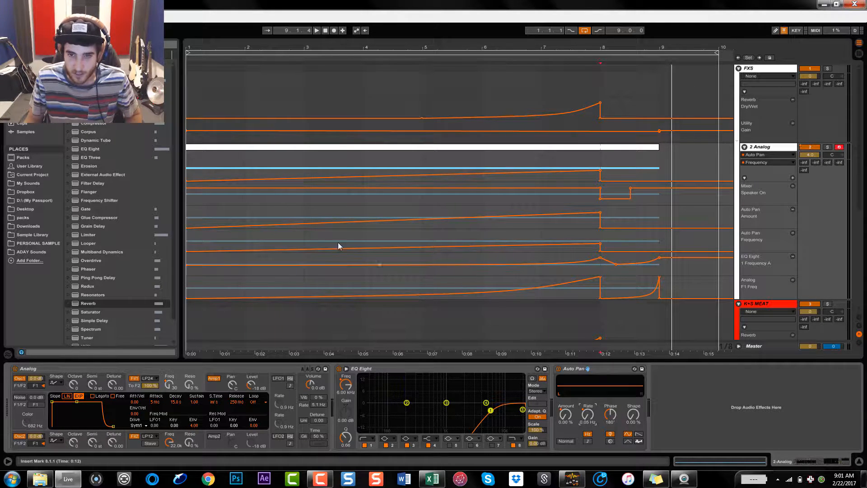
drag(188, 210, 645, 225)
Step: Solo the 2 Analog track and play its clip from the start
click(558, 146)
click(827, 147)
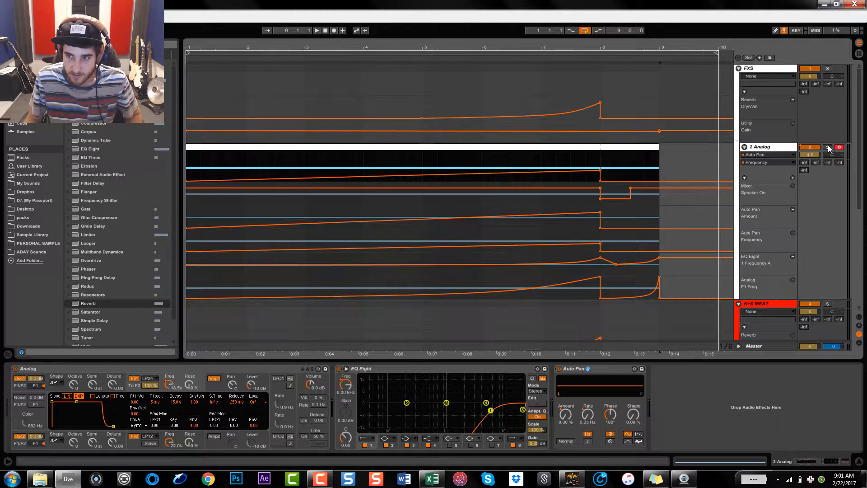
key(space)
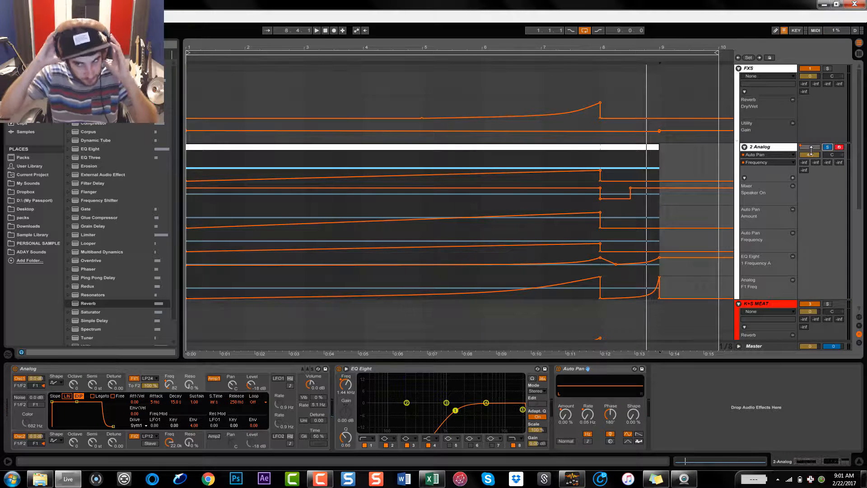
Step: Add a breakpoint near bar 7 to the Auto Pan Frequency automation and raise the ramp's peak at bar 8
click(587, 414)
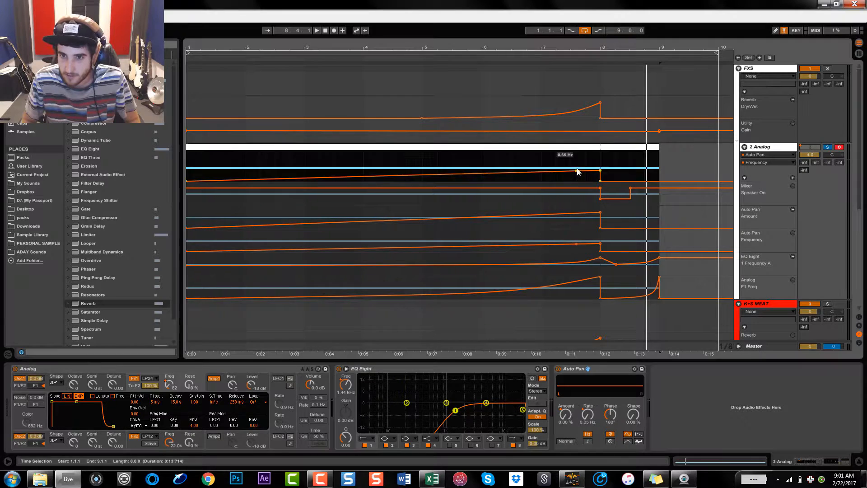
click(576, 170)
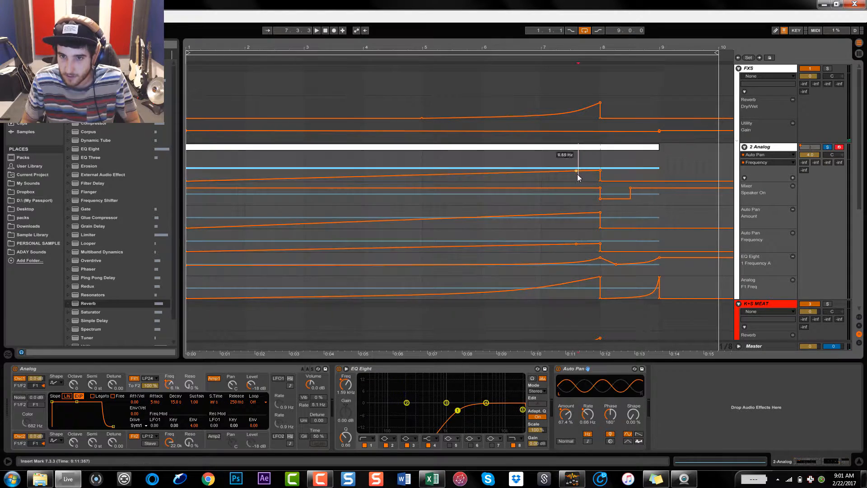
click(541, 171)
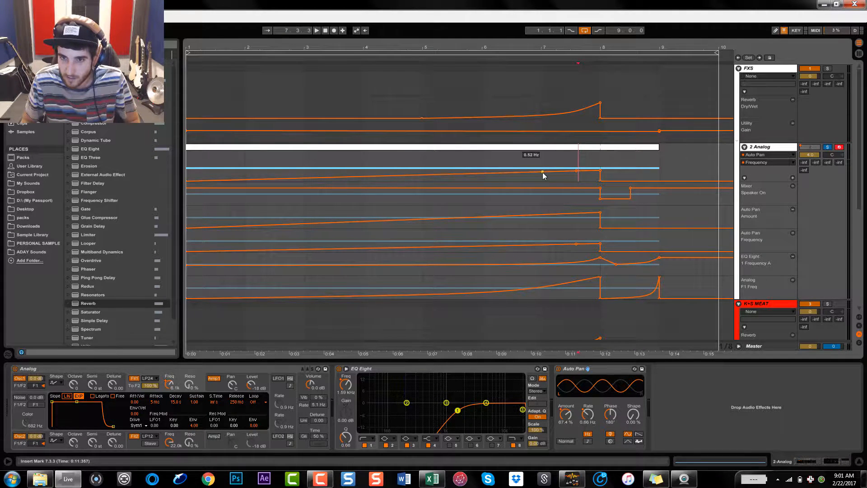
click(576, 172)
drag(600, 170, 600, 167)
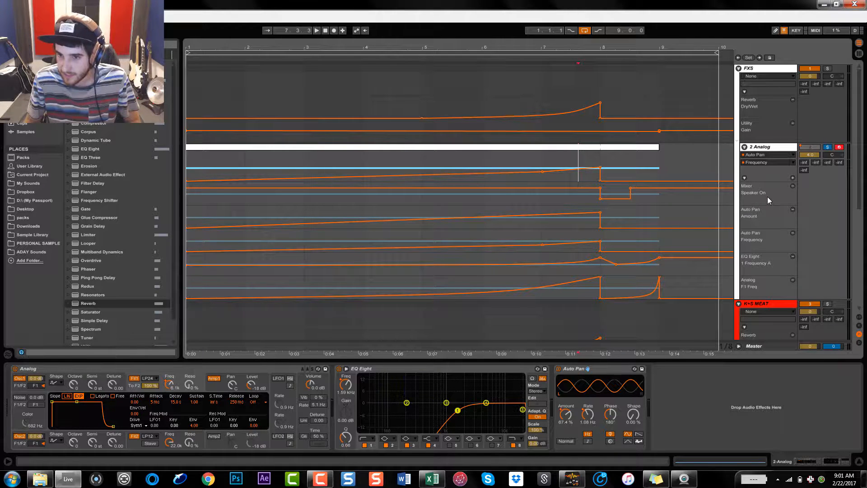
Step: Examine the Mixer Speaker On automation, play the section from 8.3.1 to 9.1.1 and place the insert marker at bar 8
click(546, 201)
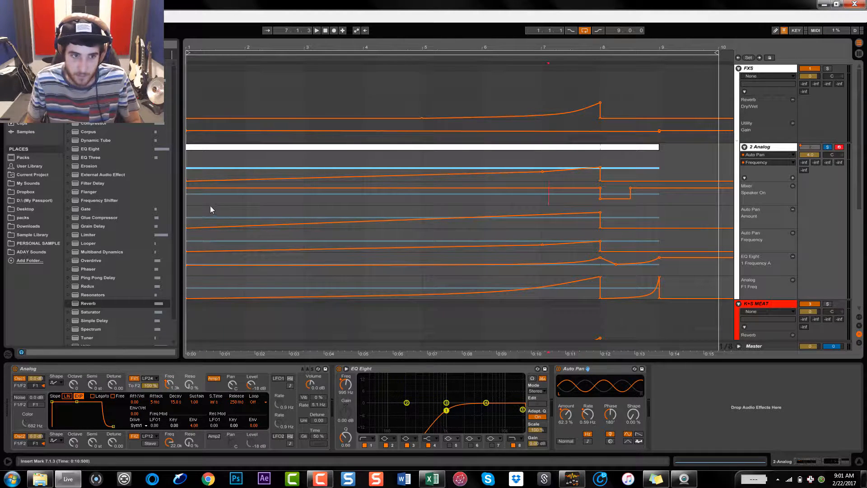
drag(188, 200, 668, 198)
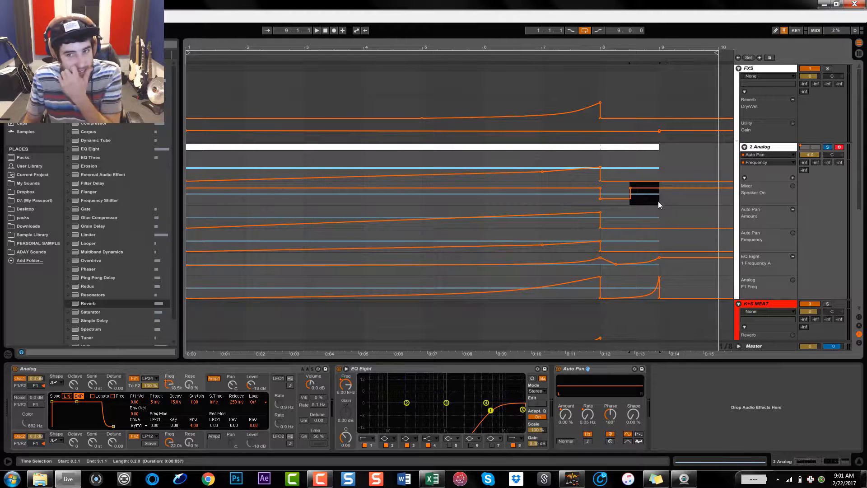
key(space)
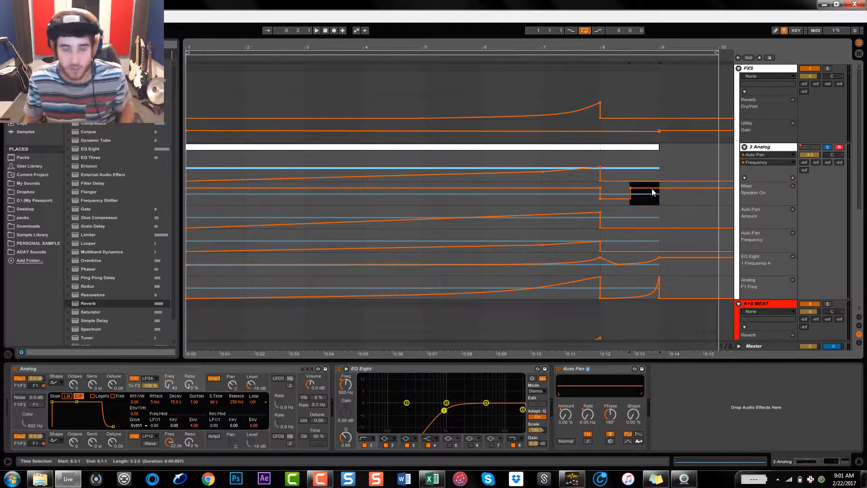
click(601, 159)
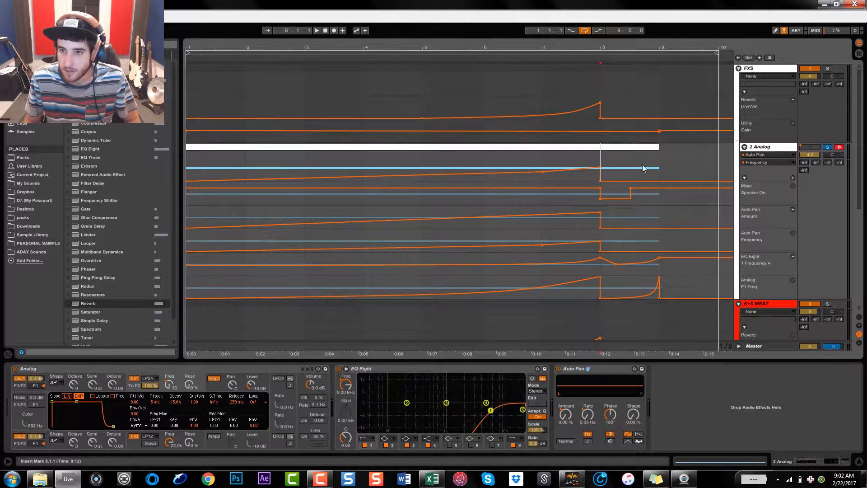
Step: Look at the FXS group's effect chain and return to the 2 Analog track's devices
click(751, 73)
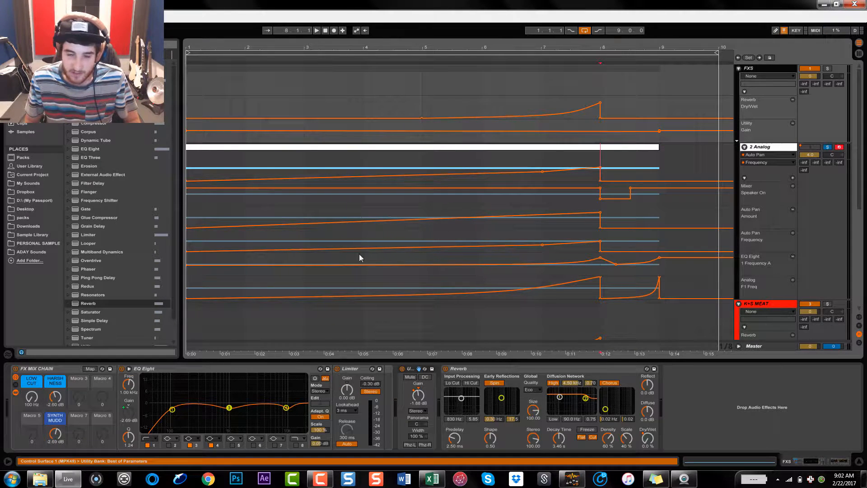
click(784, 148)
click(730, 375)
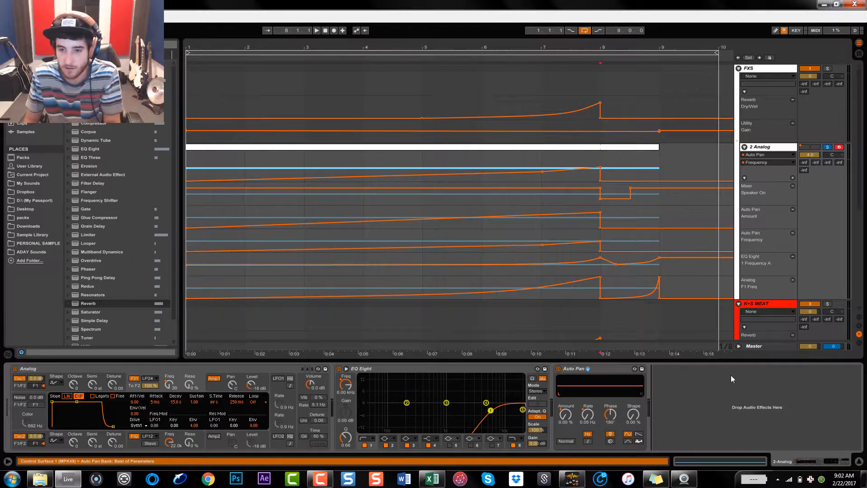
Step: Show the FXS group's Utility Gain automation and select its span from 1.1.1 to 9.1.1
click(773, 73)
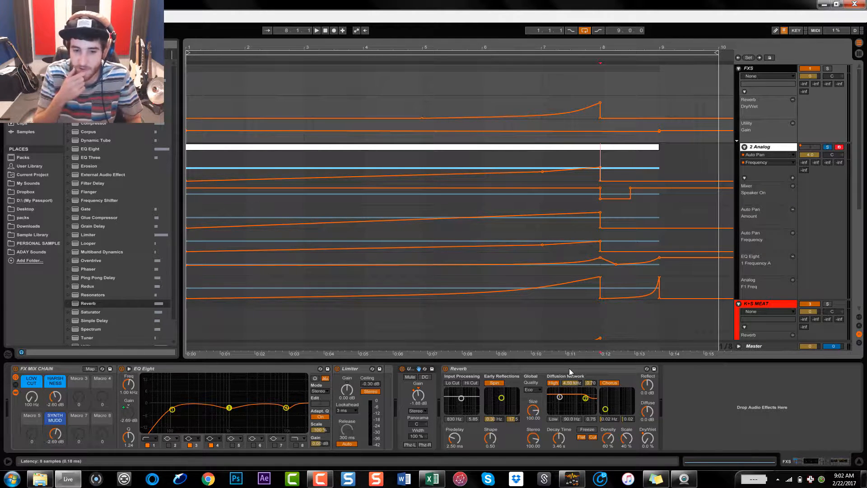
click(418, 395)
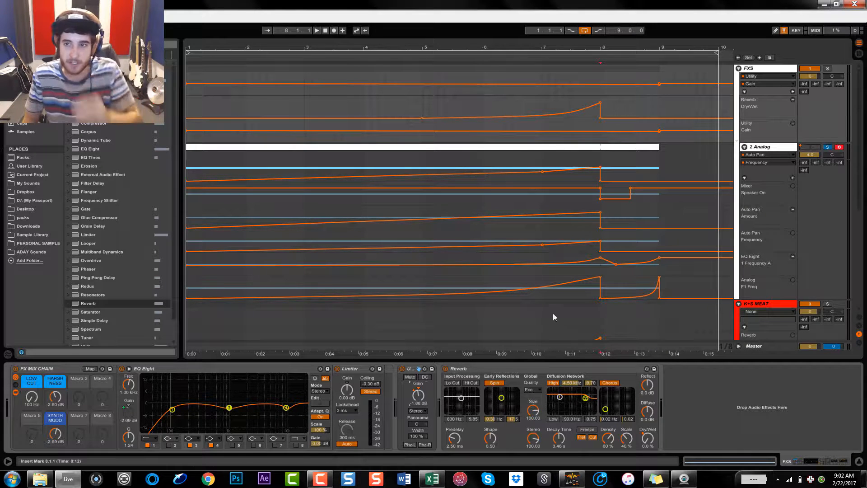
click(187, 91)
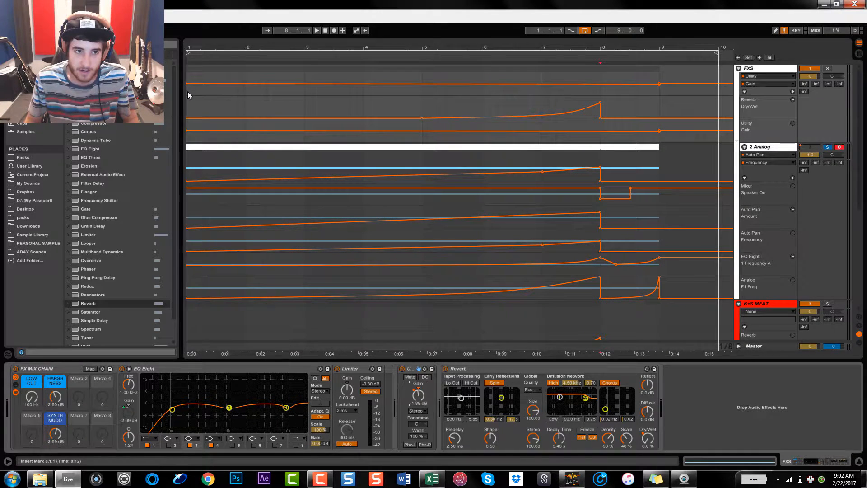
drag(188, 91, 658, 114)
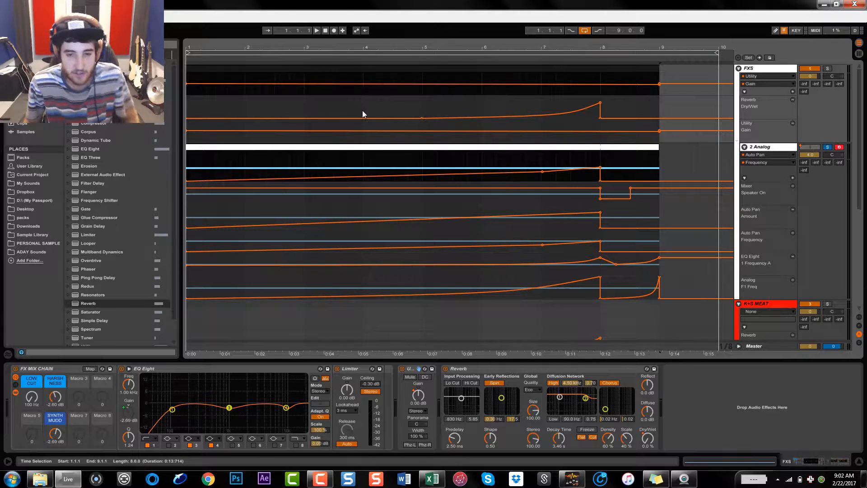
Step: Solo the FXS group and add a second curved Reverb Dry/Wet ramp rising from 8.3.1 to a peak at 9.1.1
click(647, 438)
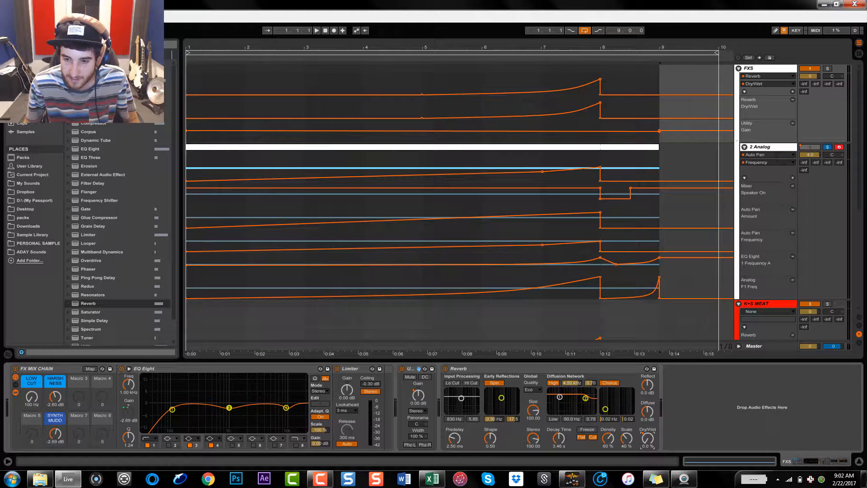
click(828, 68)
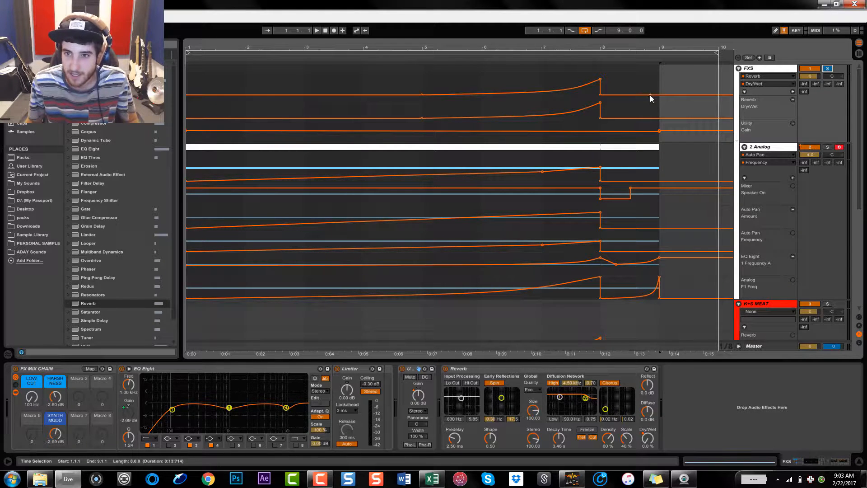
drag(659, 84, 632, 93)
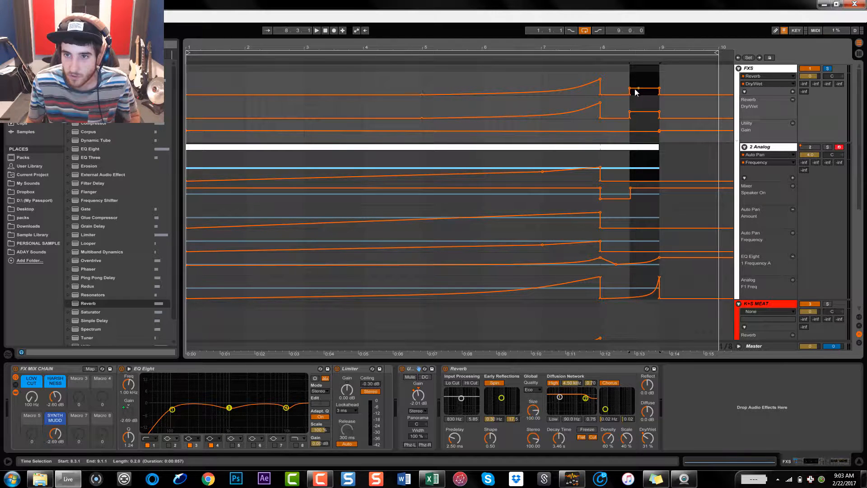
click(630, 89)
click(654, 83)
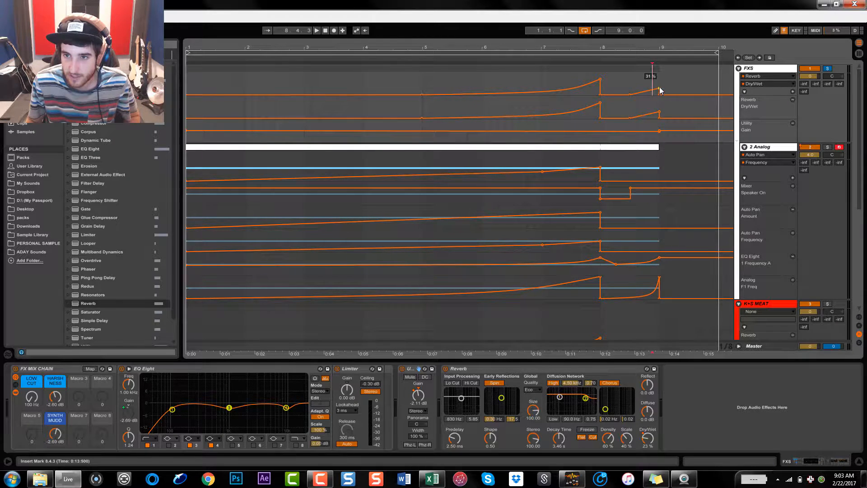
mouse_move(660, 89)
mouse_down()
mouse_move(659, 80)
mouse_move(646, 97)
mouse_up()
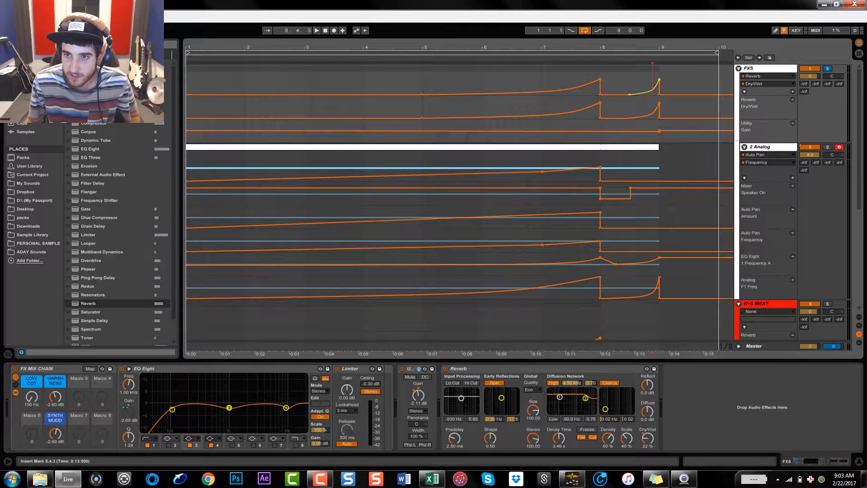
Step: Play the soloed FXS group from the start and slightly lower the 2 Analog Auto Pan Frequency peak at bar 8
click(188, 77)
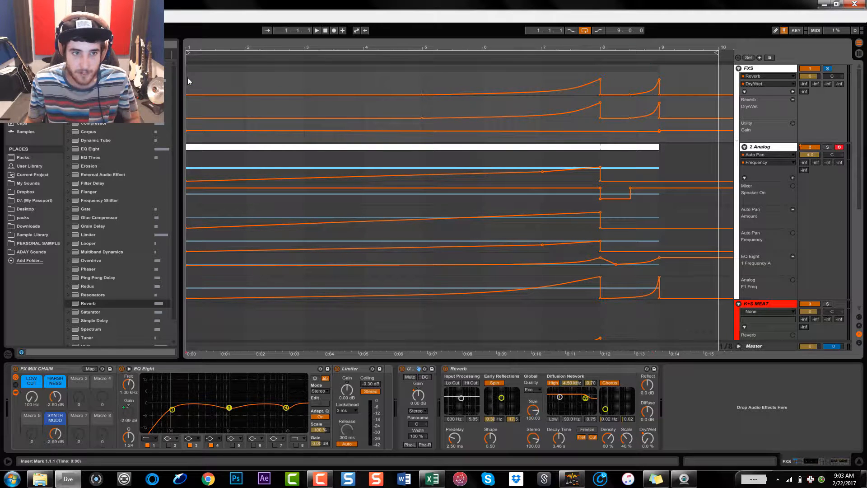
key(space)
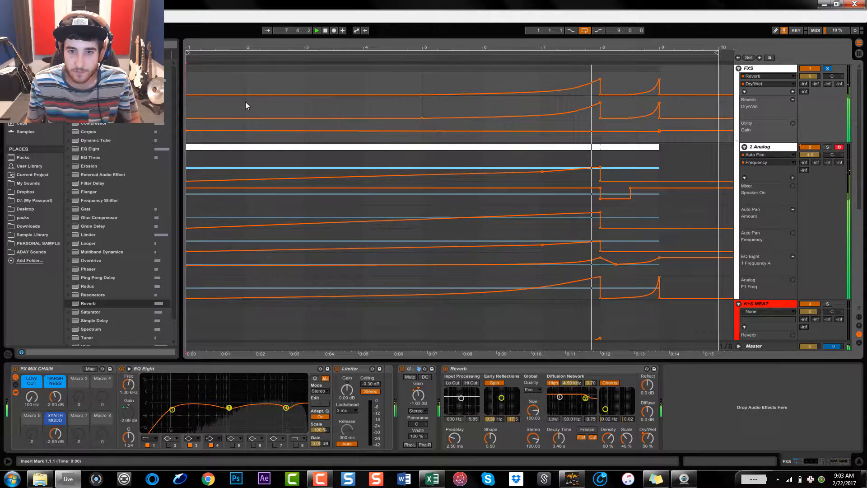
click(526, 165)
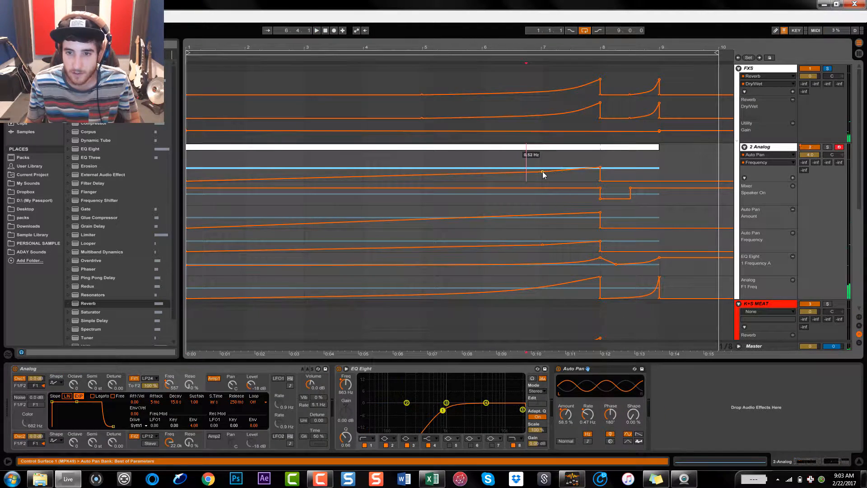
mouse_move(601, 169)
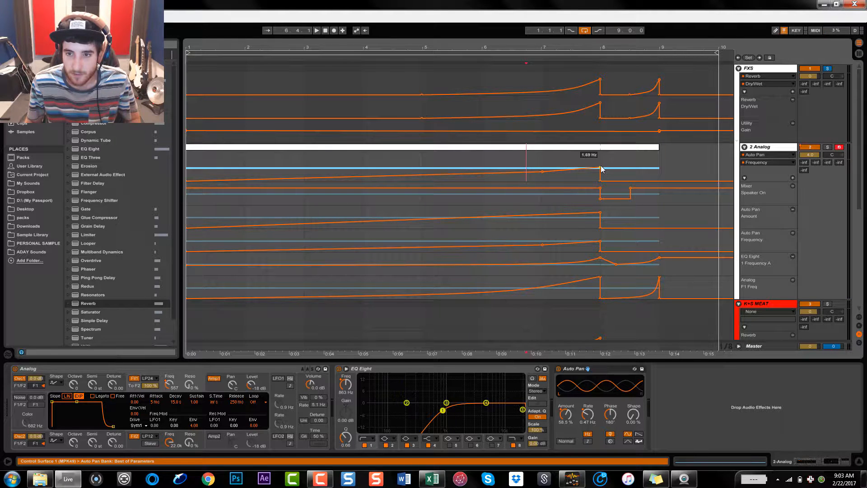
drag(601, 168, 600, 169)
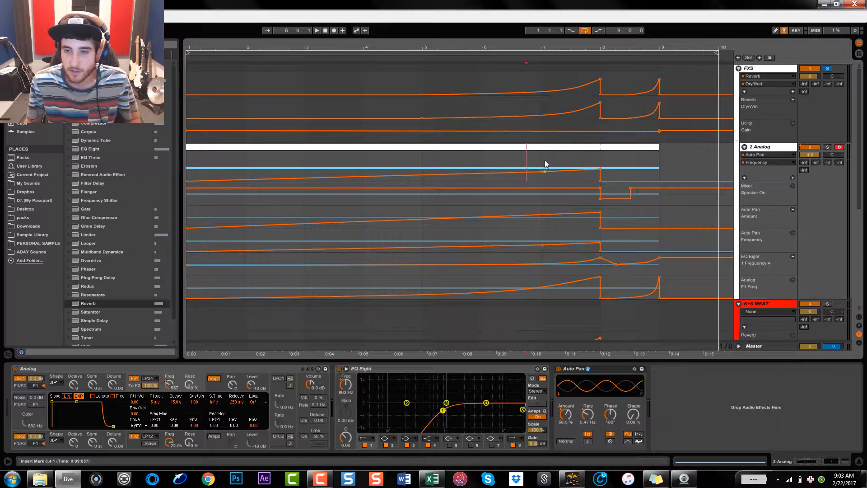
Step: Play from bar 8 and remove the FXS Reverb Dry/Wet drop point at bar 9 for a gradual fall to bar 10
click(605, 130)
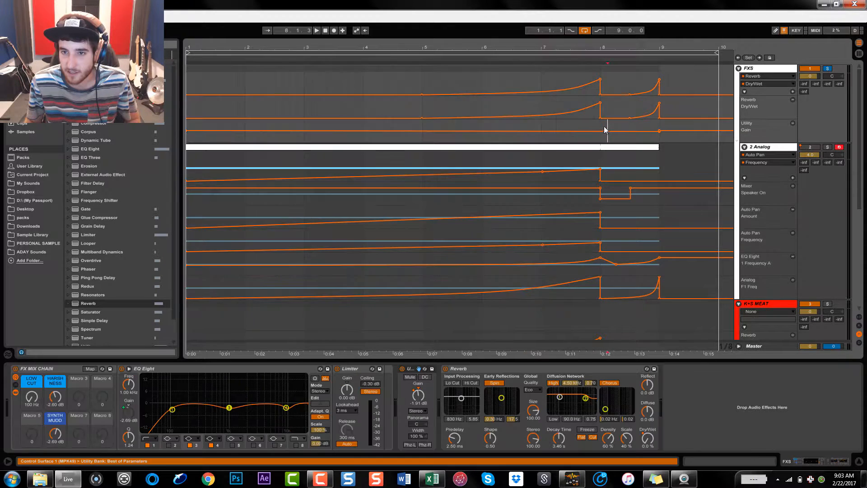
key(space)
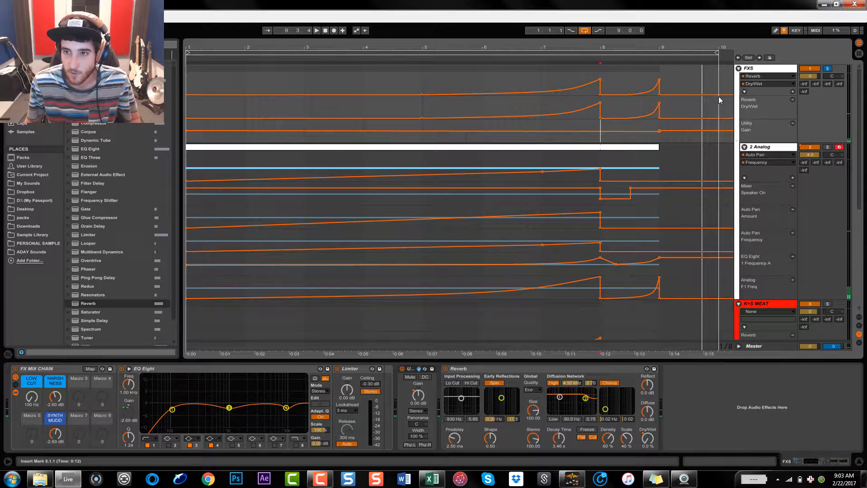
click(660, 95)
Step: Play the FXS reverb tail from 8.3.1 and from 7.4.3, undoing the accidental removal of the Dry/Wet peak at bar 8
click(632, 81)
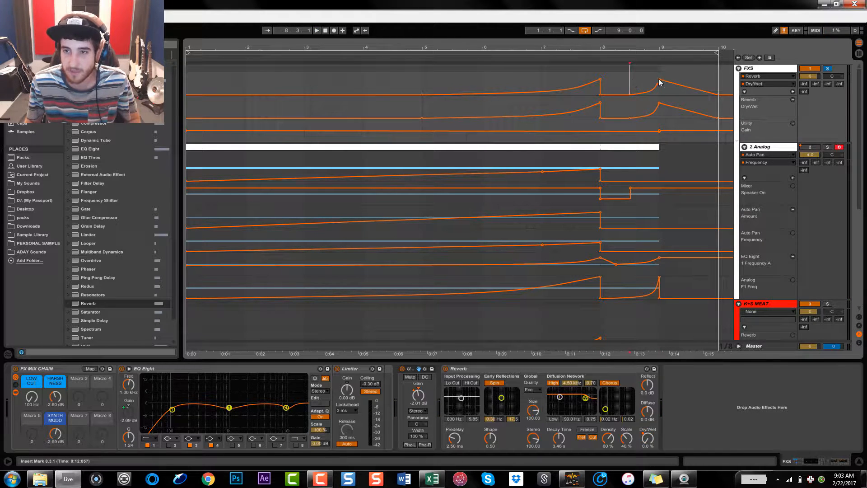
key(space)
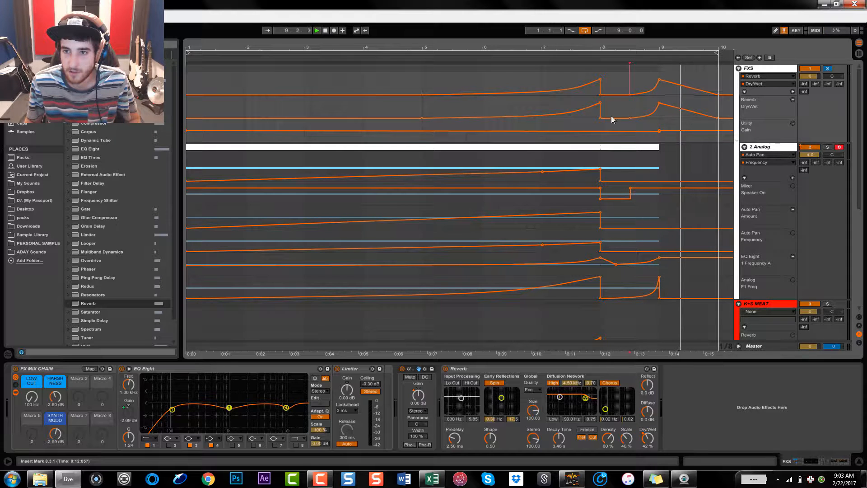
key(space)
click(599, 103)
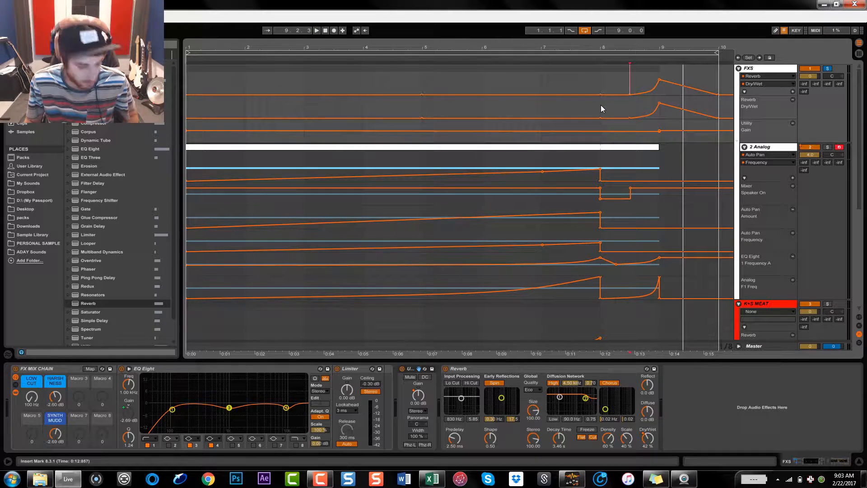
key(ctrl+z)
click(592, 116)
key(space)
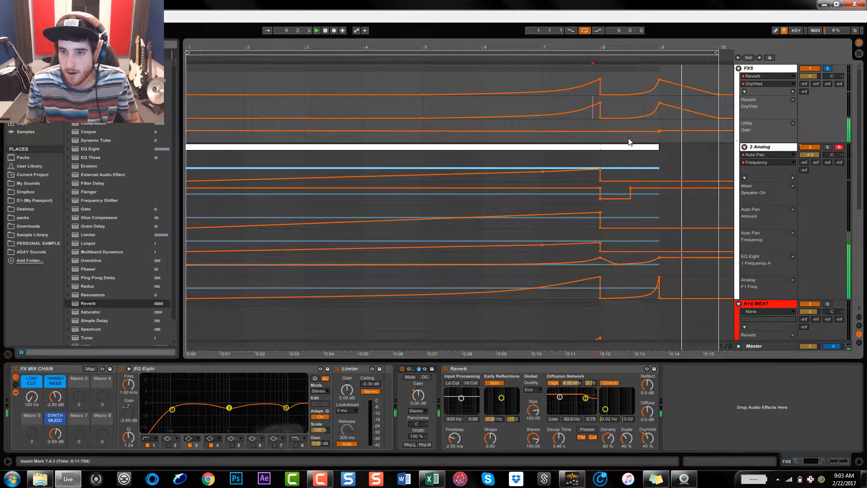
drag(605, 45, 604, 30)
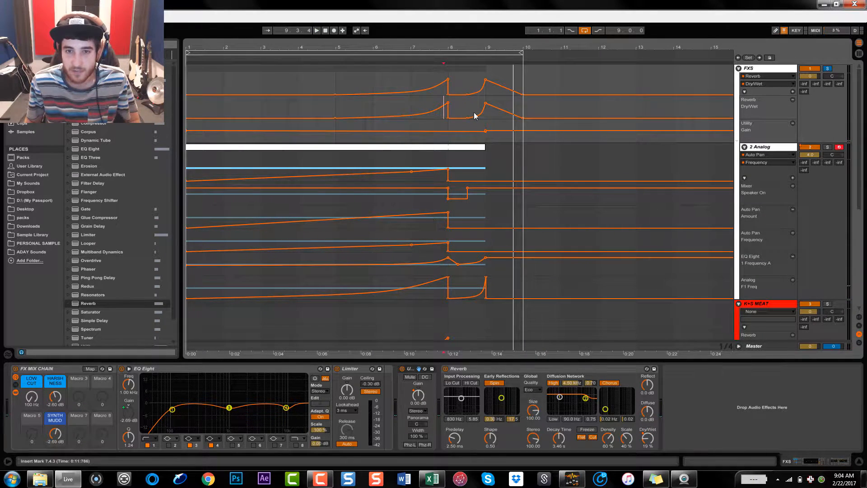
drag(483, 160, 561, 167)
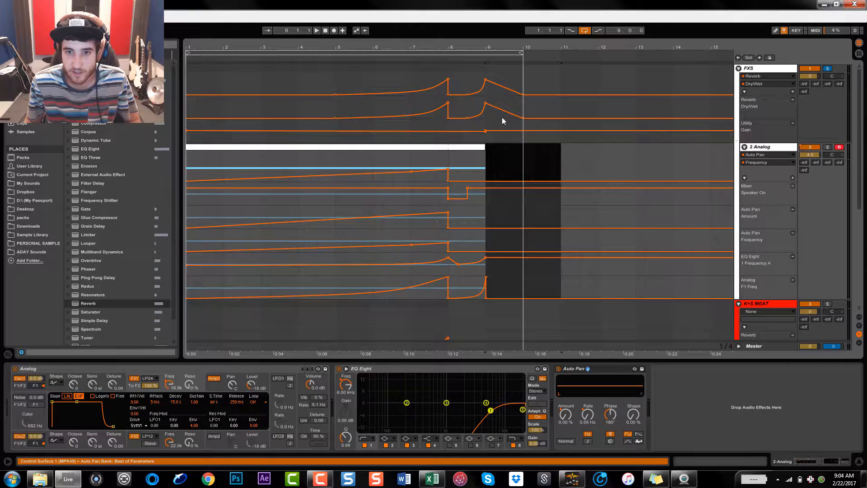
click(479, 51)
double_click(483, 49)
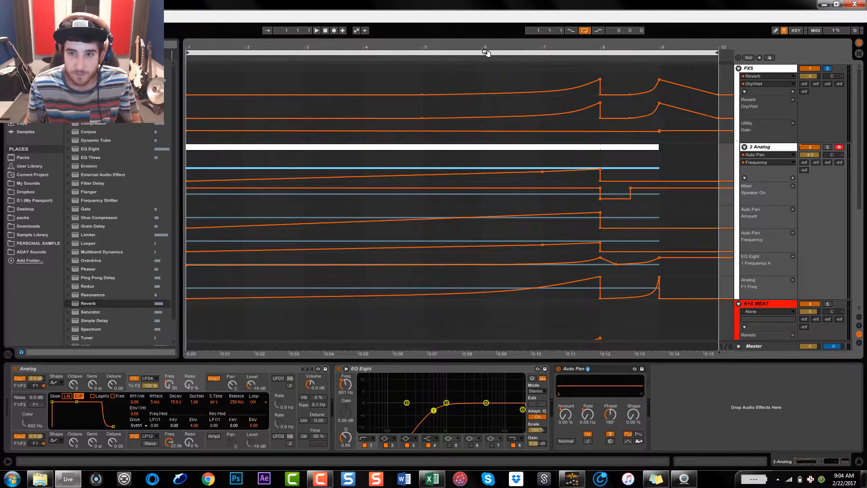
click(298, 148)
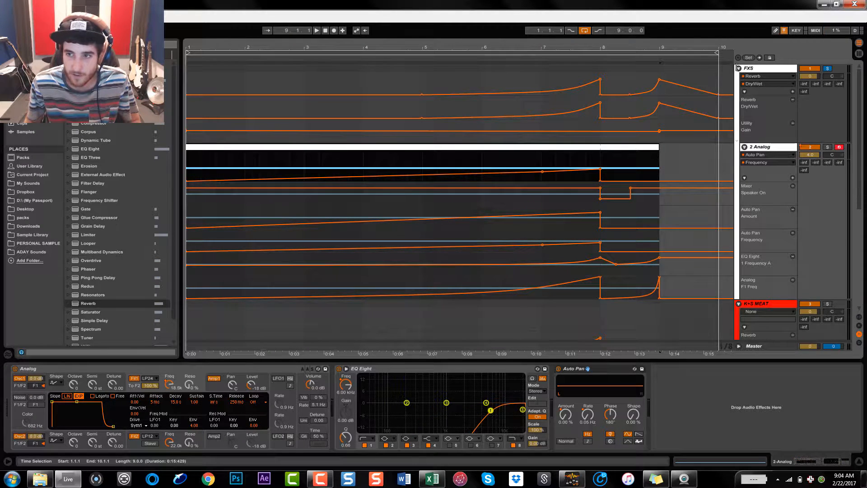
Step: Unsolo the FXS group and fold it to reveal the drum tracks
click(827, 68)
click(761, 67)
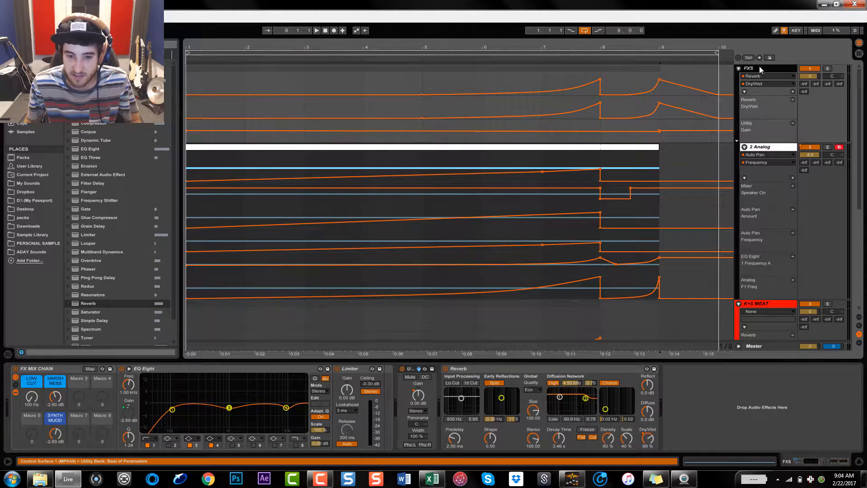
click(742, 71)
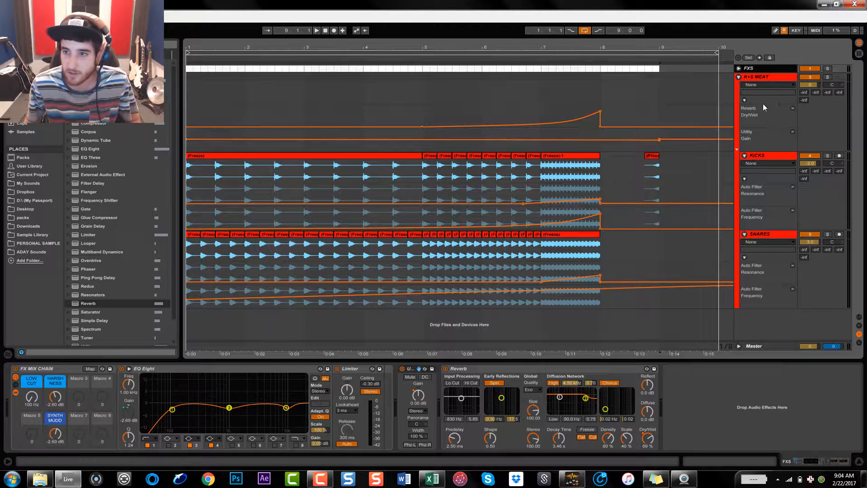
Step: Show the K+S MEAT group's Reverb Dry/Wet automation and play the soloed group from the start
click(766, 77)
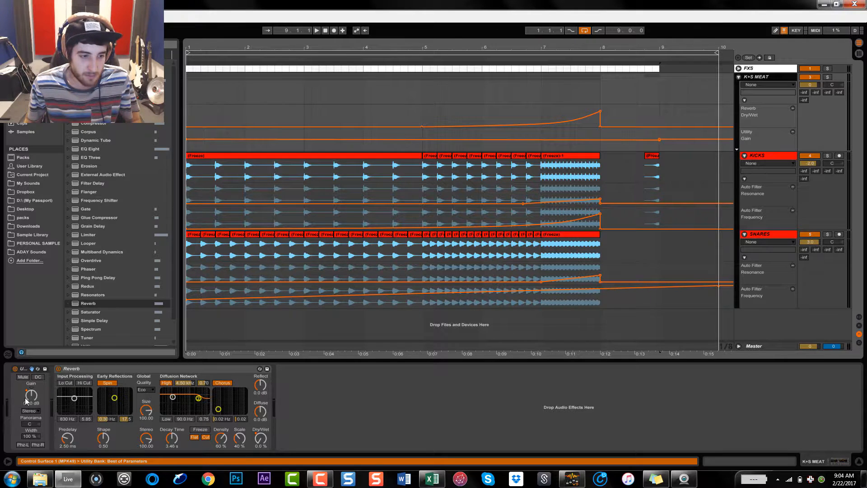
click(266, 443)
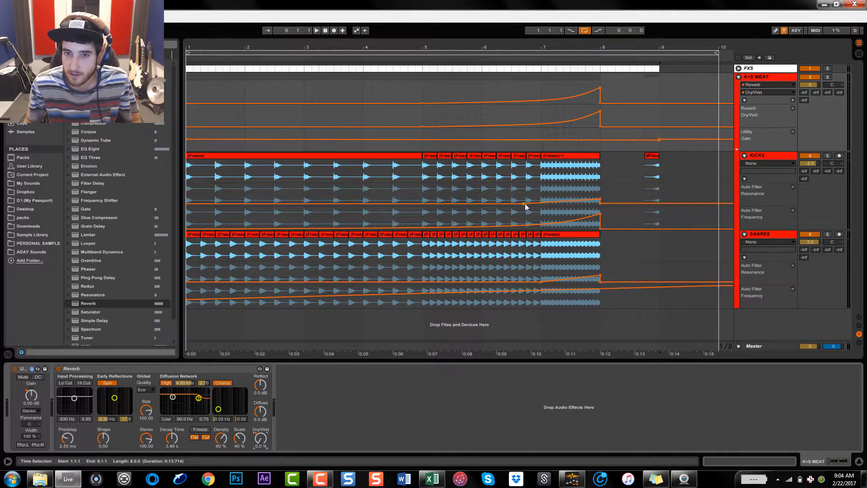
click(190, 178)
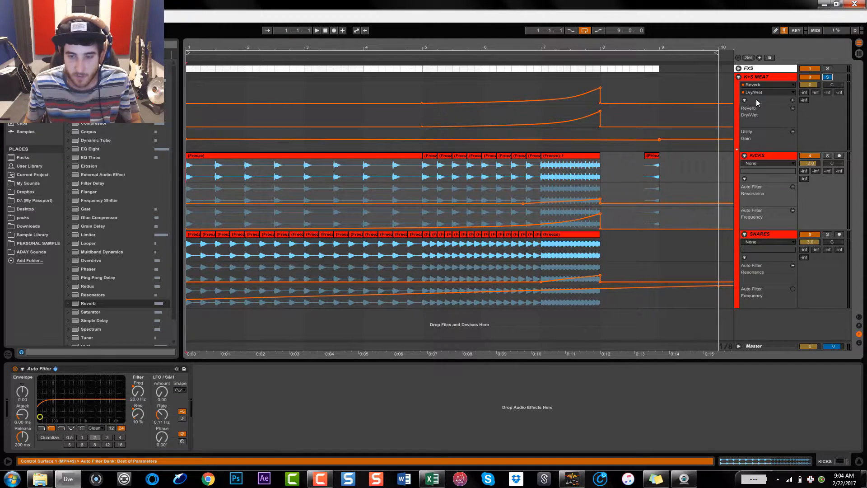
key(space)
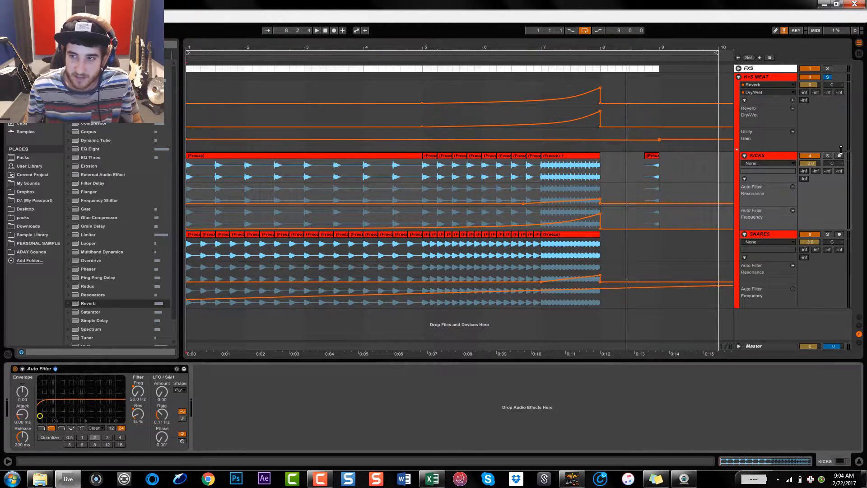
Step: Solo the KICKS track and play it from 5.1.1
click(828, 155)
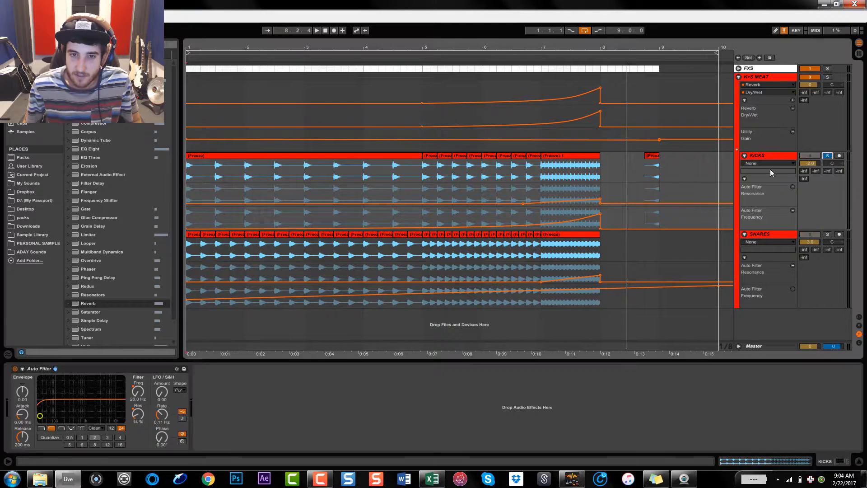
click(422, 176)
key(space)
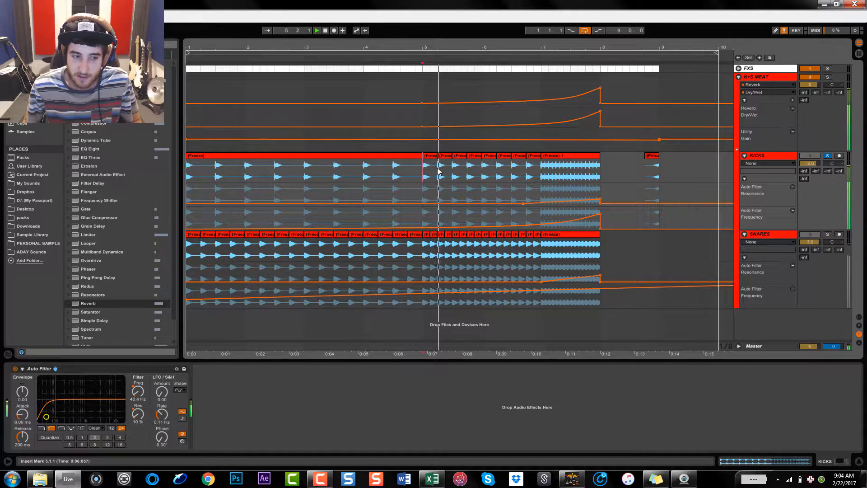
Step: Compare the KICKS build-up from 5.1.1 with its Auto Filter turned off and turned on again
click(16, 370)
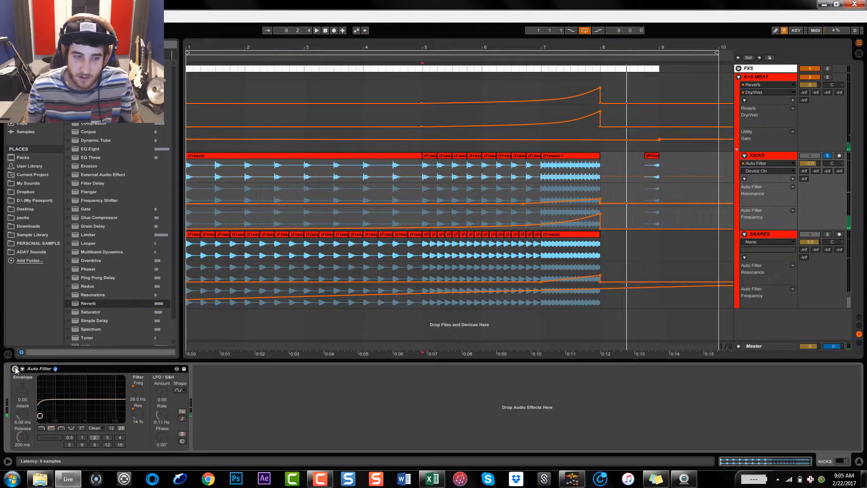
key(space)
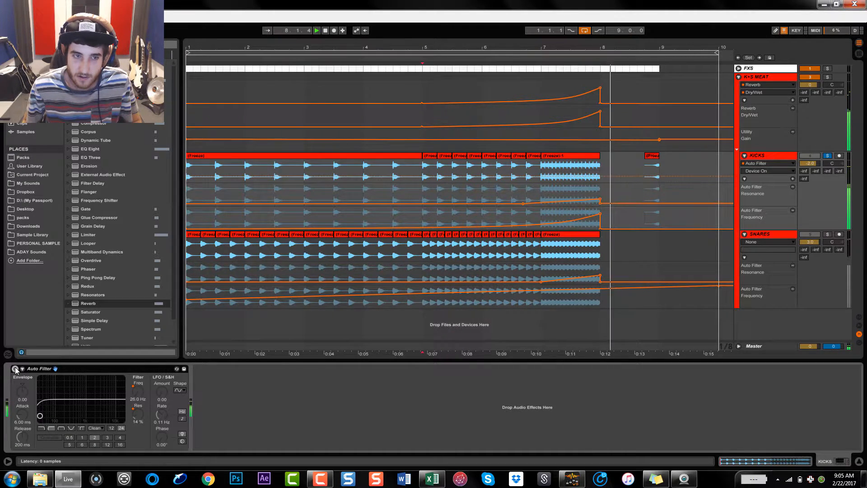
click(16, 369)
key(space)
key(space)
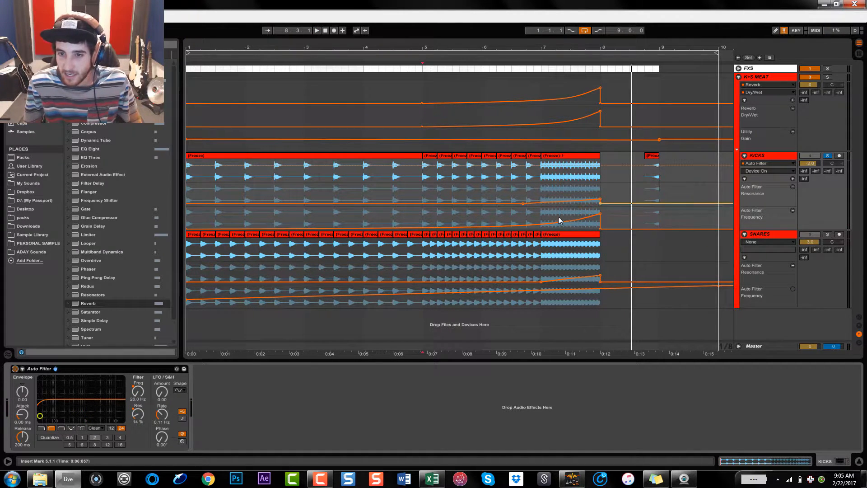
Step: Examine the transposition envelope of the KICKS clip in bar 7 and play the clip from 7.1.1
double_click(586, 156)
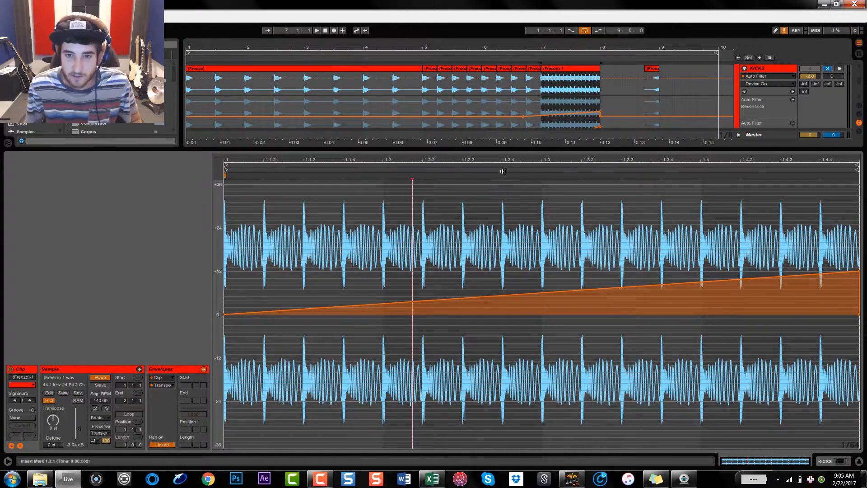
click(498, 150)
key(space)
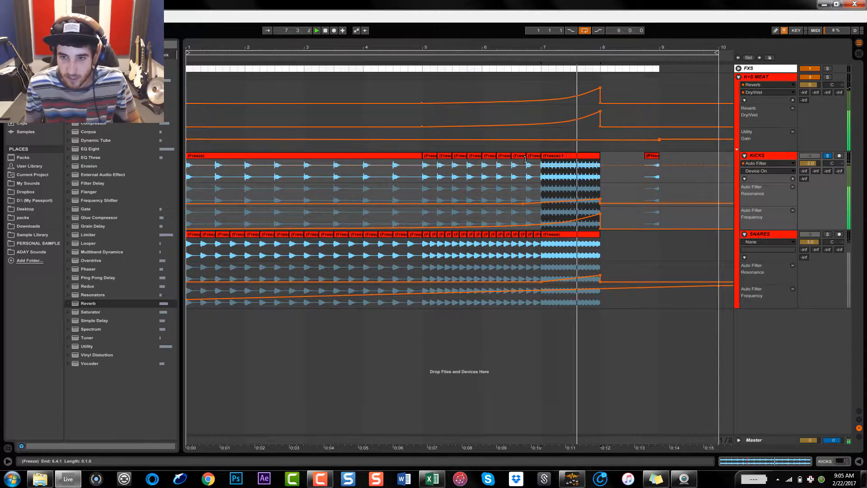
click(559, 156)
double_click(558, 156)
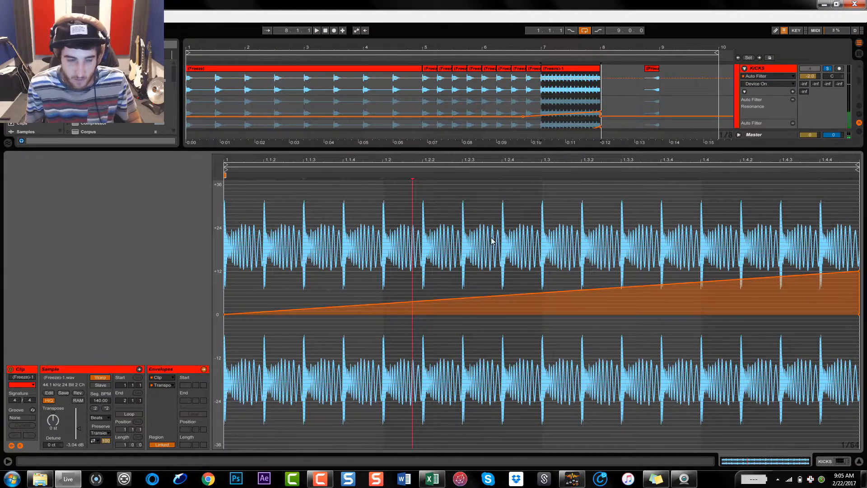
Step: Compare the KICKS clip in bar 7 with its final transposition envelope point removed and restored, and close the clip view
click(859, 272)
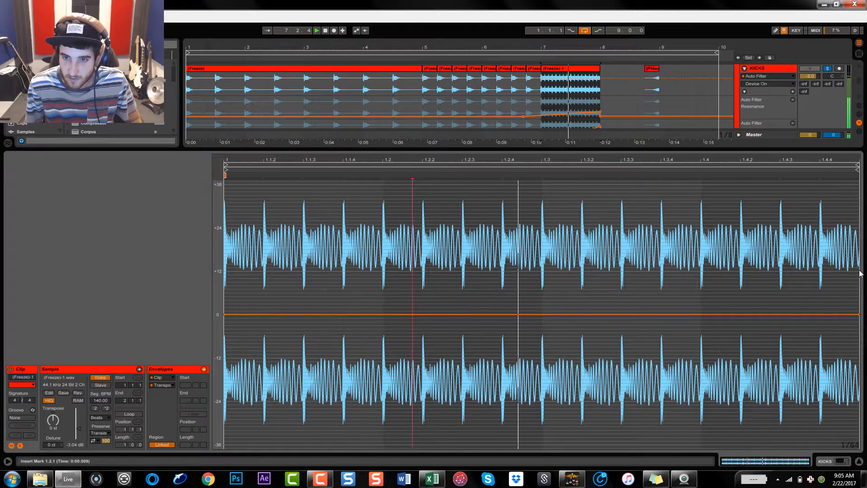
key(space)
key(ctrl+z)
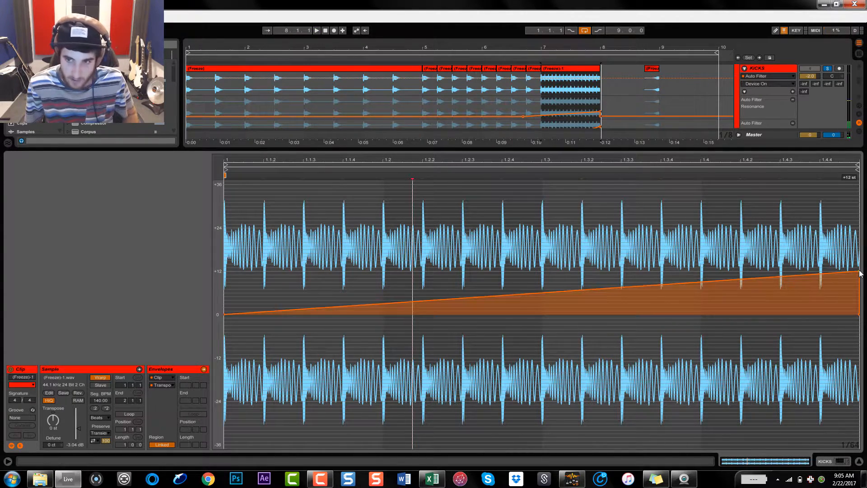
key(space)
click(663, 147)
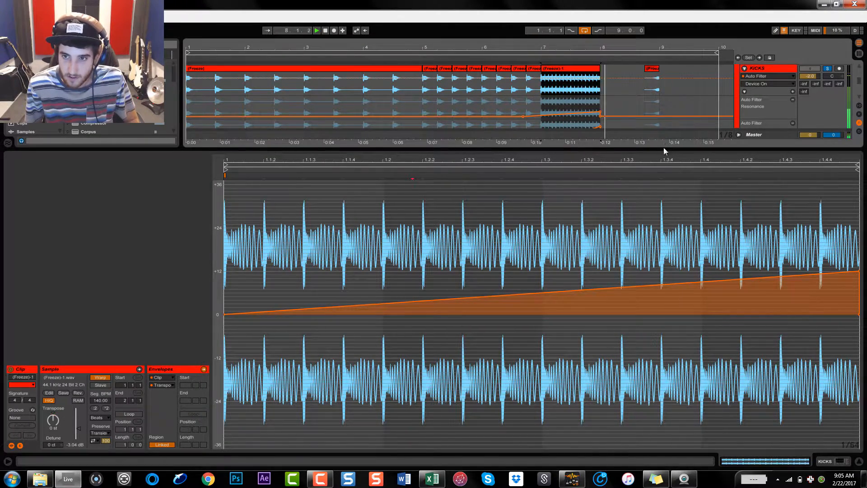
key(space)
key(ctrl+alt+l)
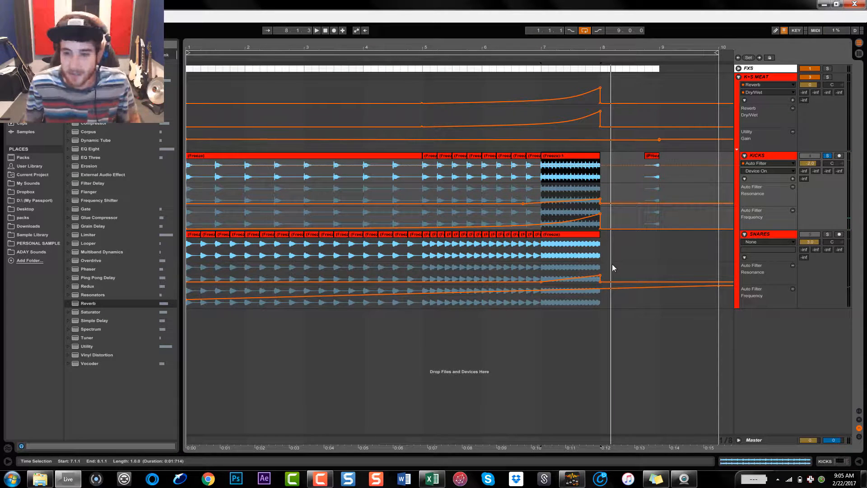
Step: Unsolo the KICKS track and play the build-up with the SNARES track's Auto Filter Frequency automation shown
double_click(768, 233)
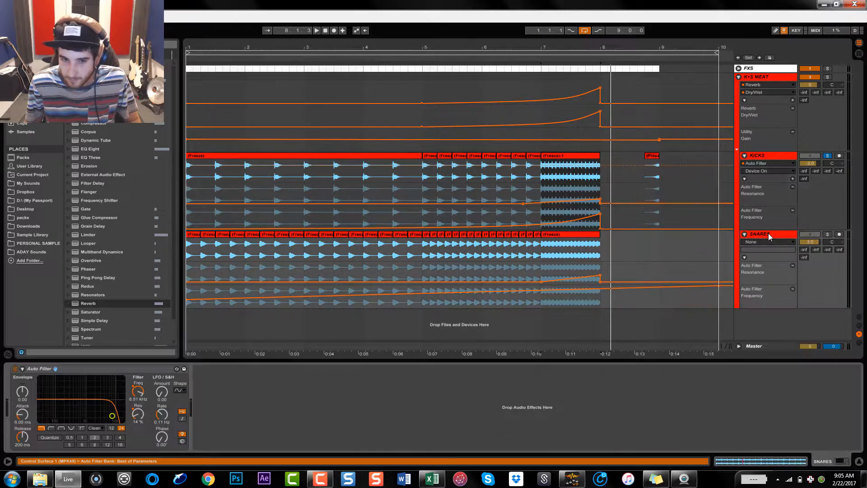
click(827, 156)
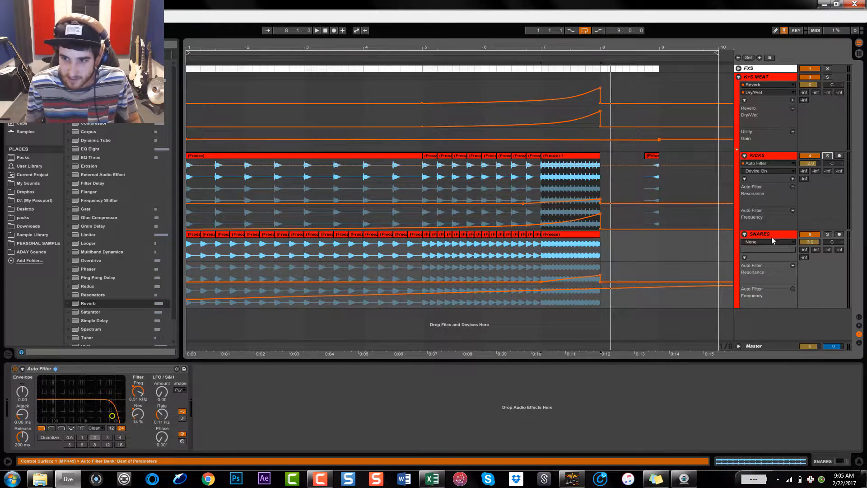
click(138, 392)
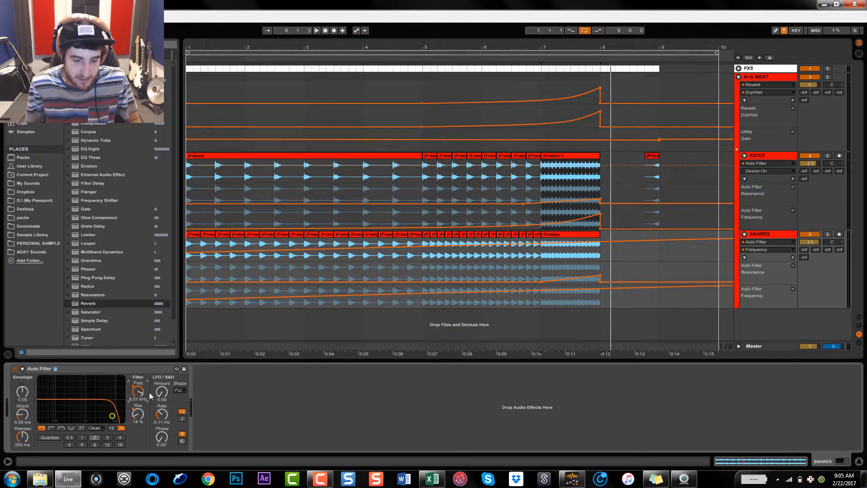
key(space)
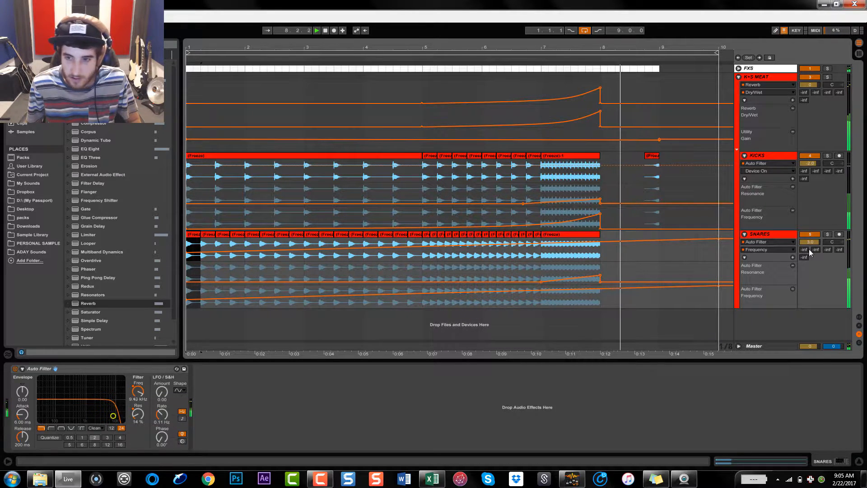
key(space)
Step: Solo the SNARES track and compare its build-up from the start with its Auto Filter turned off and on again
click(827, 234)
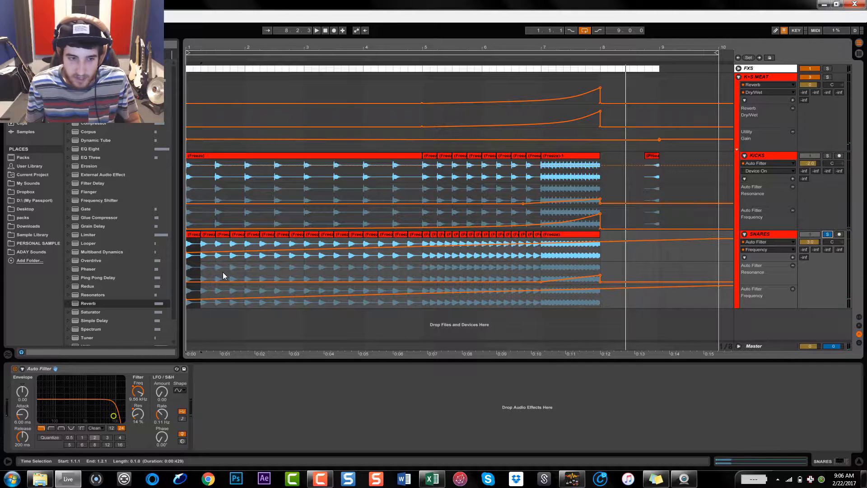
key(space)
click(15, 368)
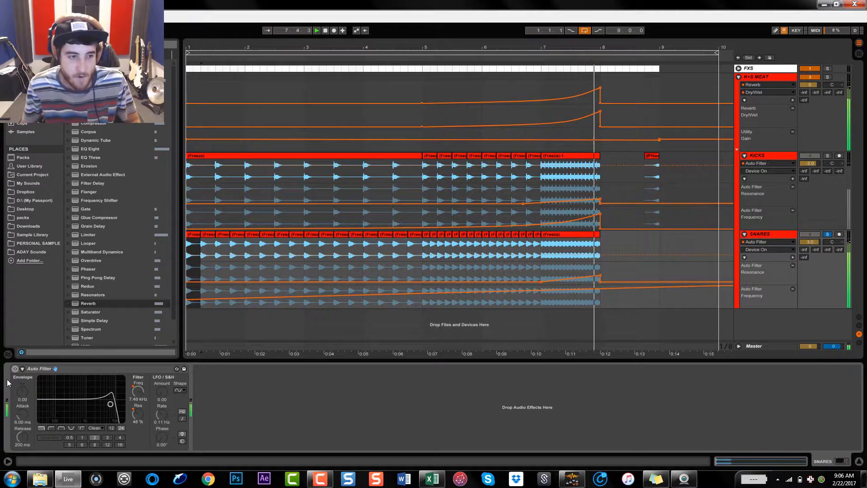
click(15, 369)
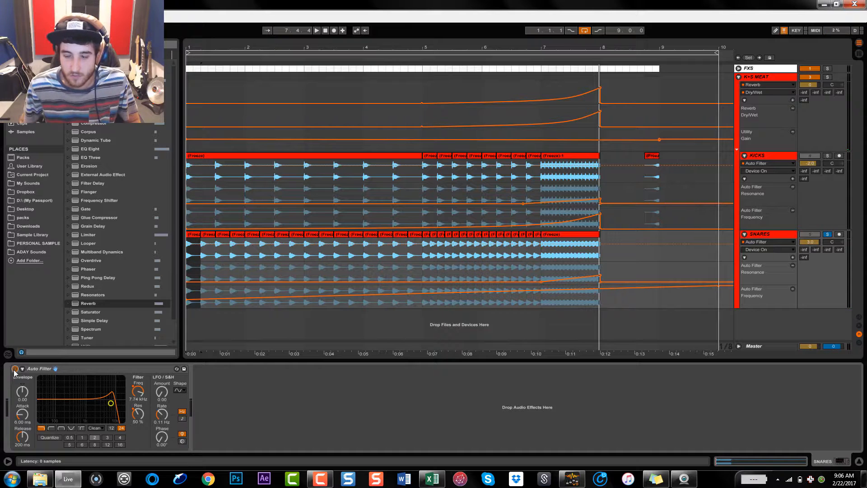
key(space)
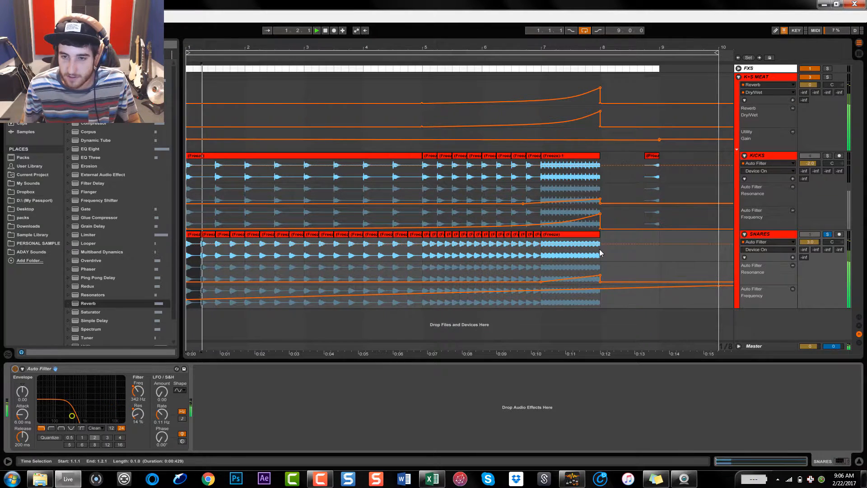
click(600, 248)
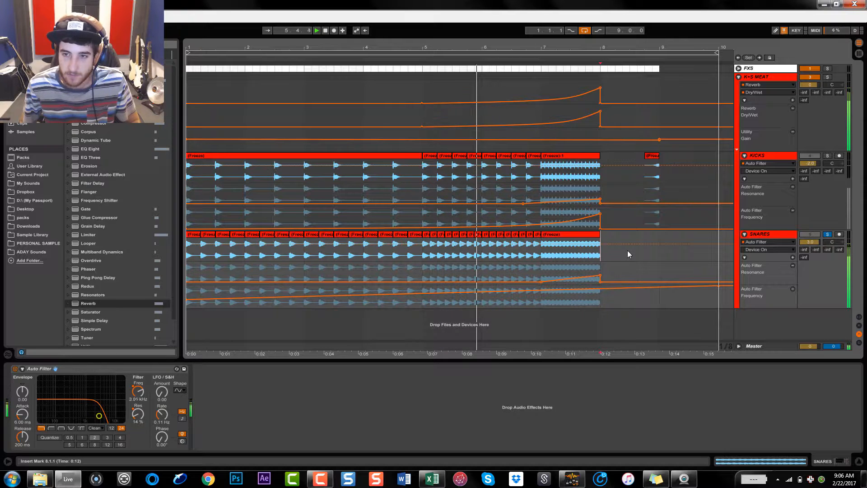
Step: Unsolo the SNARES track, stop playback, and fold the KICKS and SNARES tracks and the K+S MEAT group
click(827, 233)
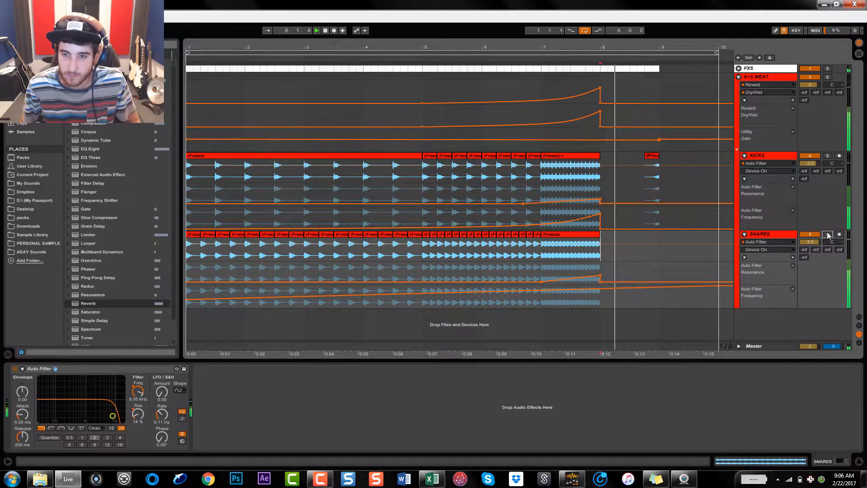
key(space)
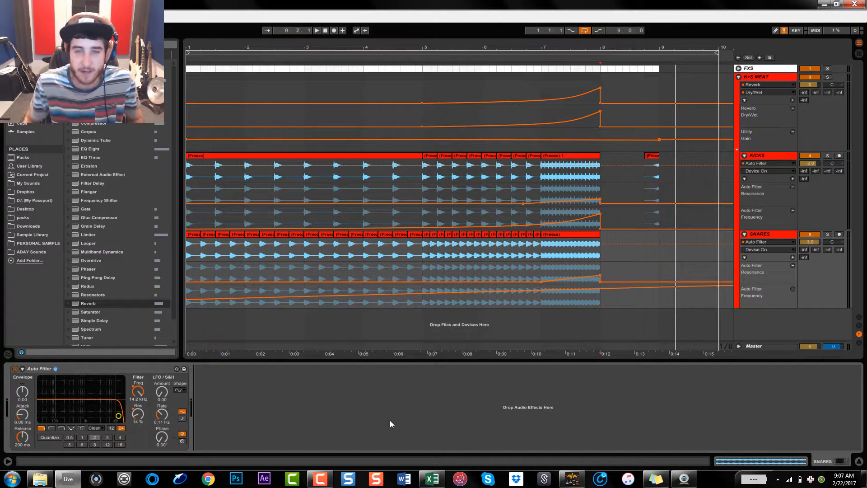
click(744, 156)
click(744, 164)
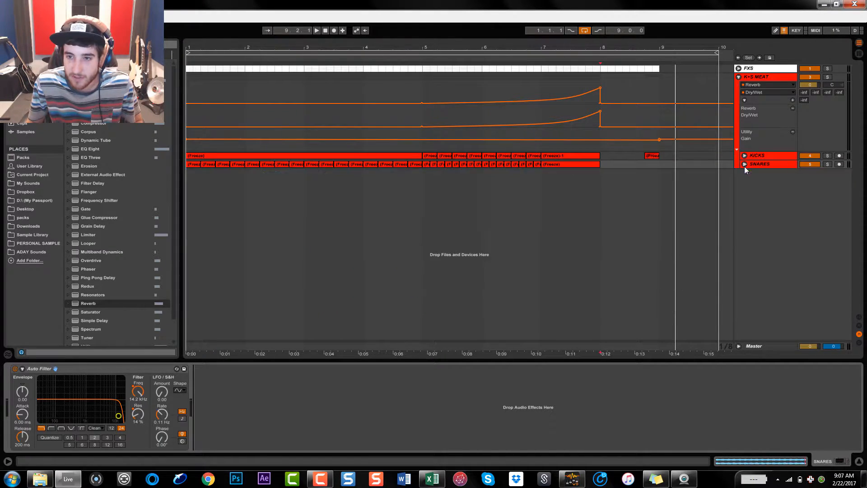
click(739, 77)
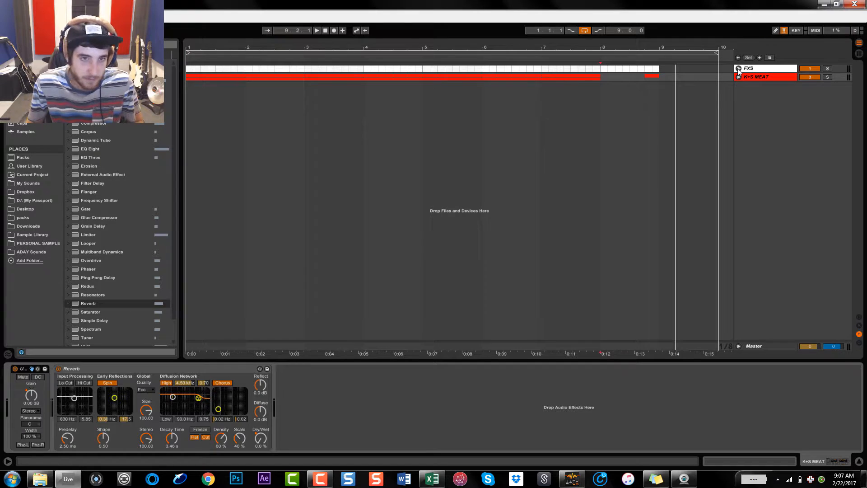
Step: Examine the FXS group's automation lanes and its device chain, and hide the device view
click(738, 69)
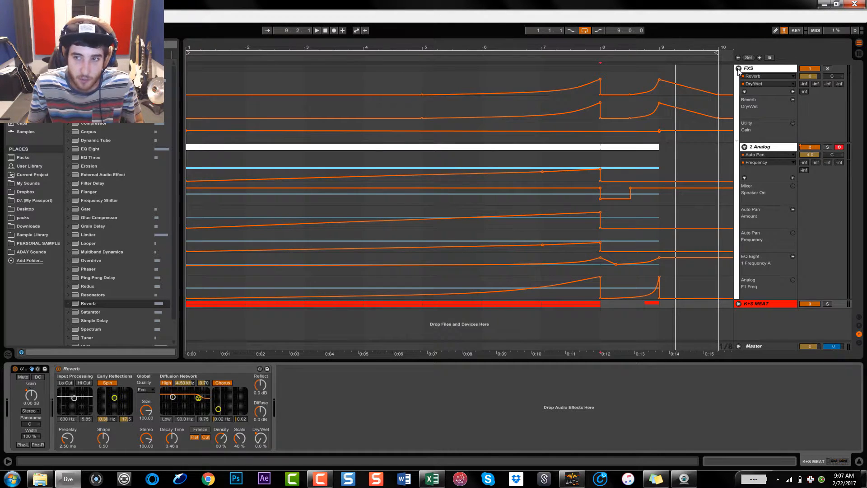
click(738, 68)
click(762, 68)
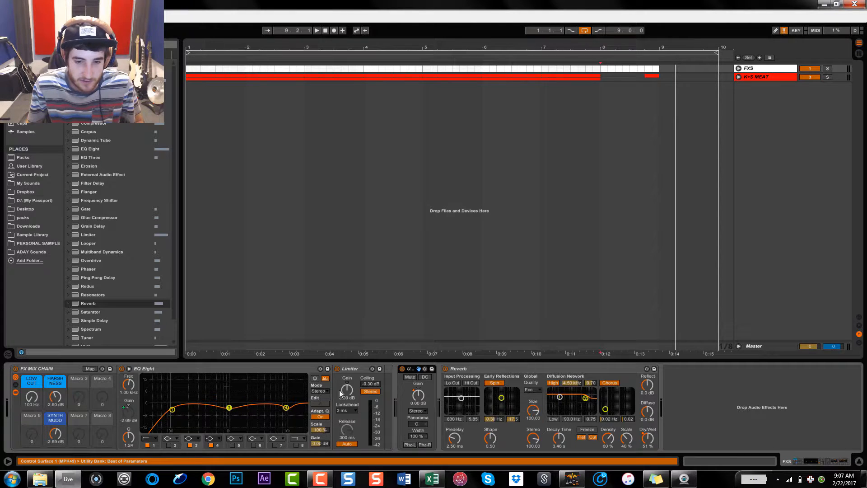
click(476, 362)
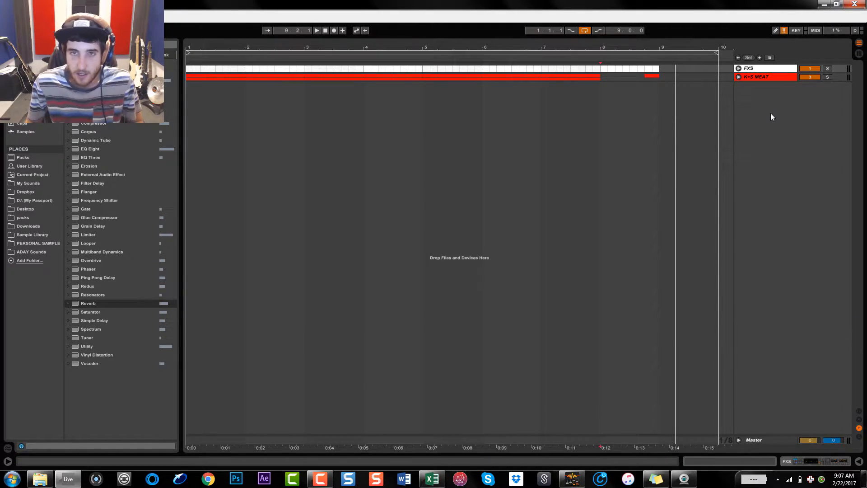
Step: Unfold the FXS group, fold its 2 Analog track and fold the group again
click(738, 69)
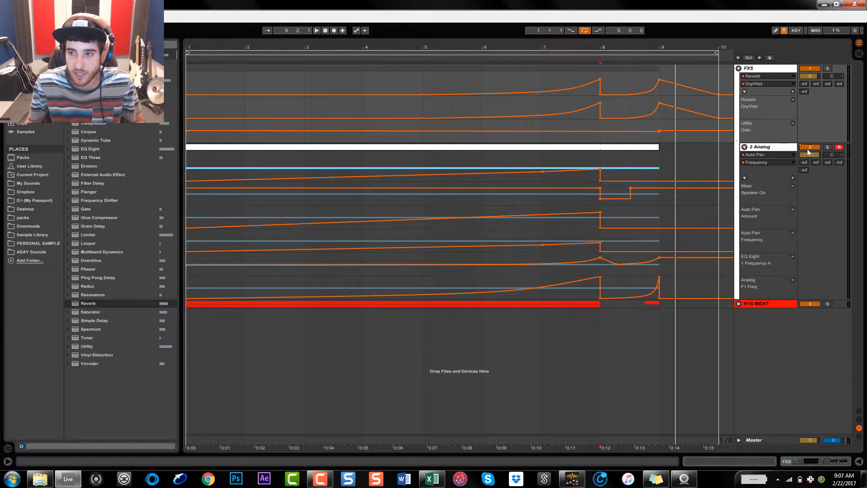
click(744, 146)
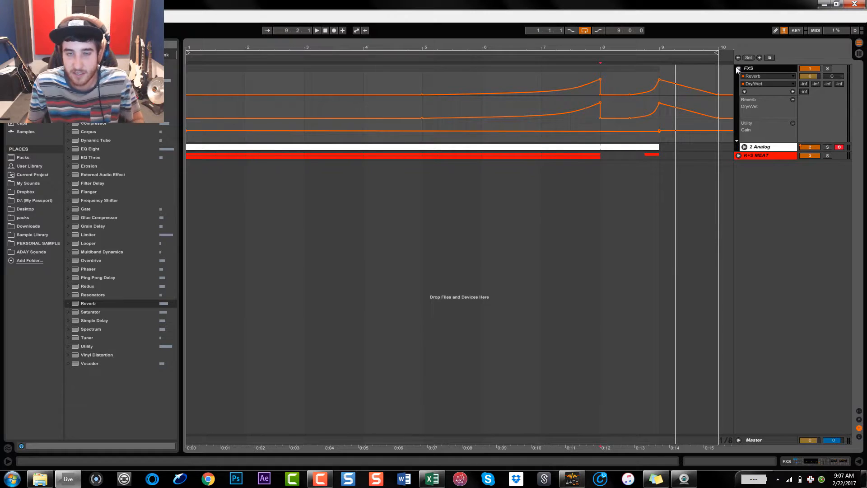
click(738, 68)
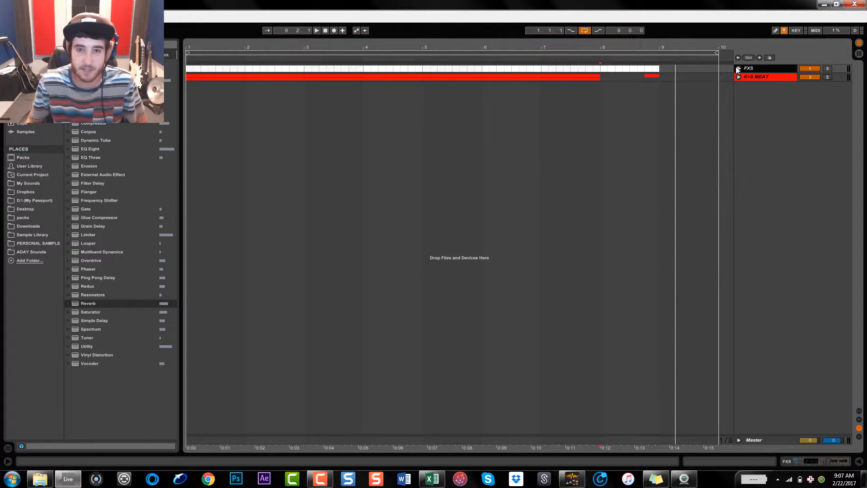